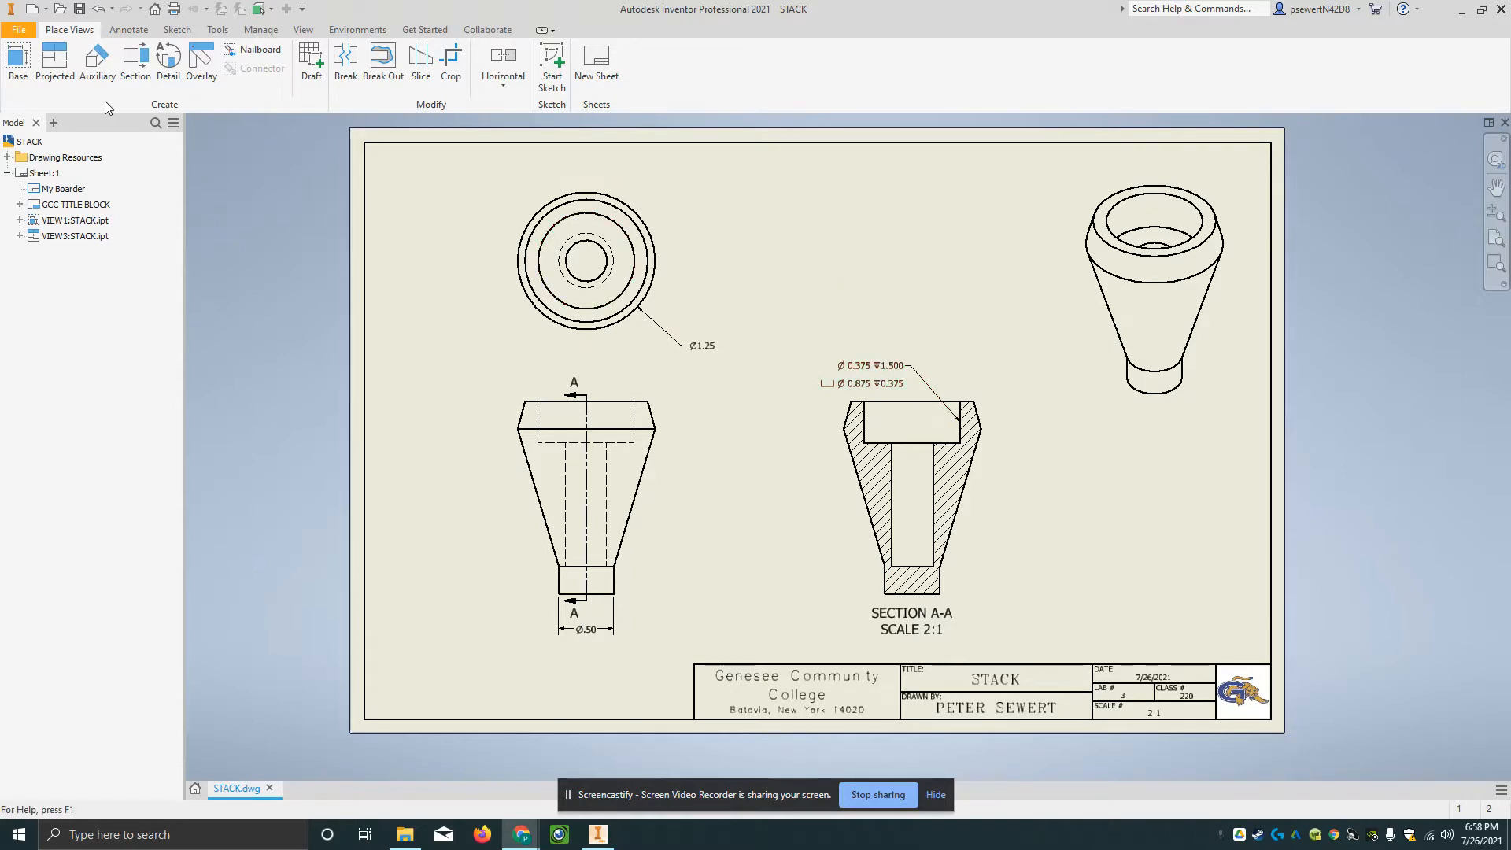
# Step: Create a new drawing from the ANSI (IN).dwg template and enter the drafter's full name in the title block prompts
pyautogui.click(31, 10)
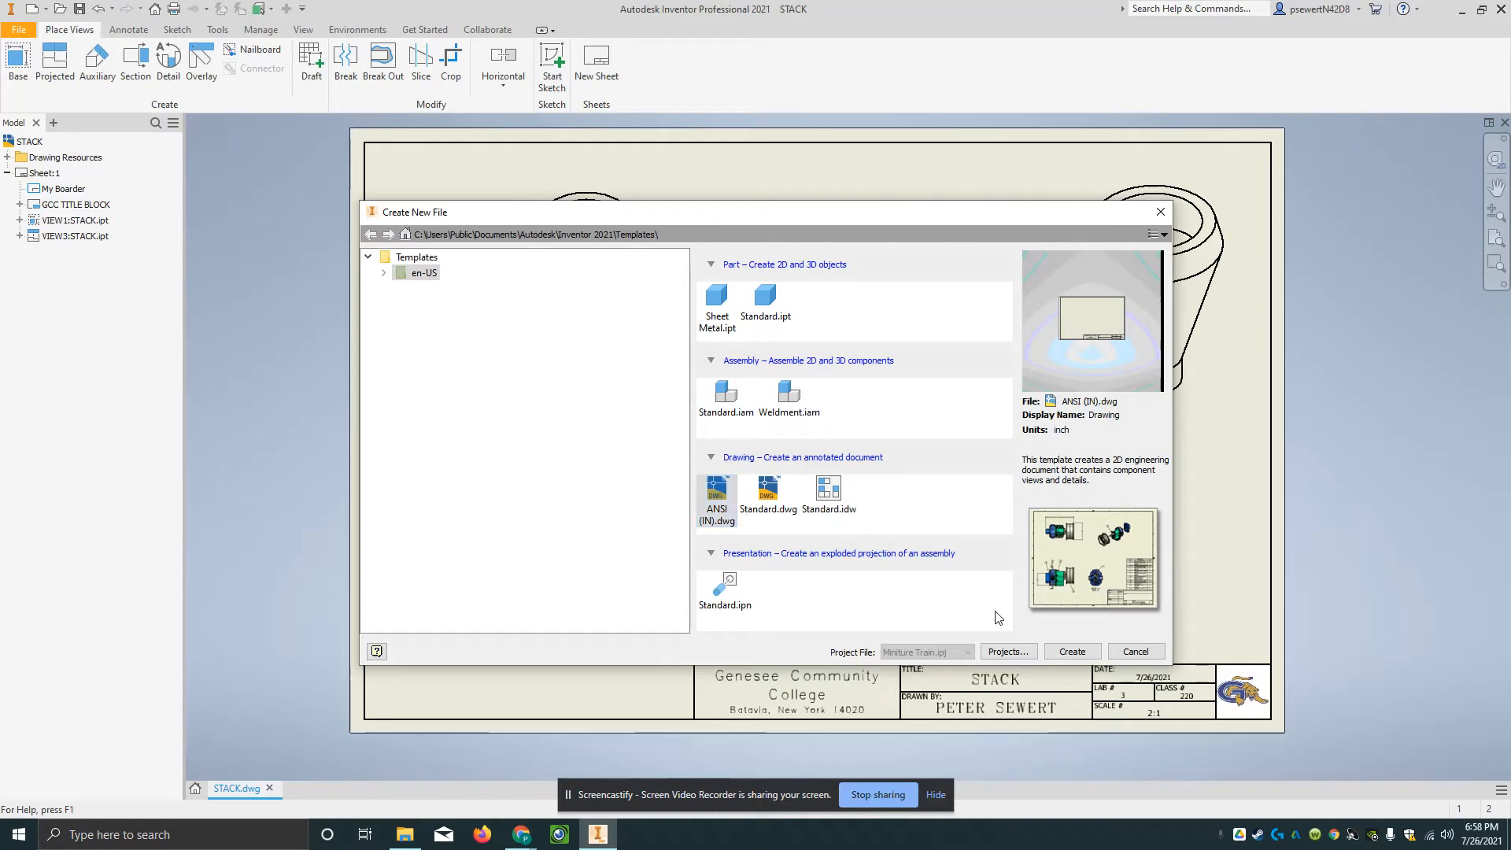
pyautogui.click(1072, 650)
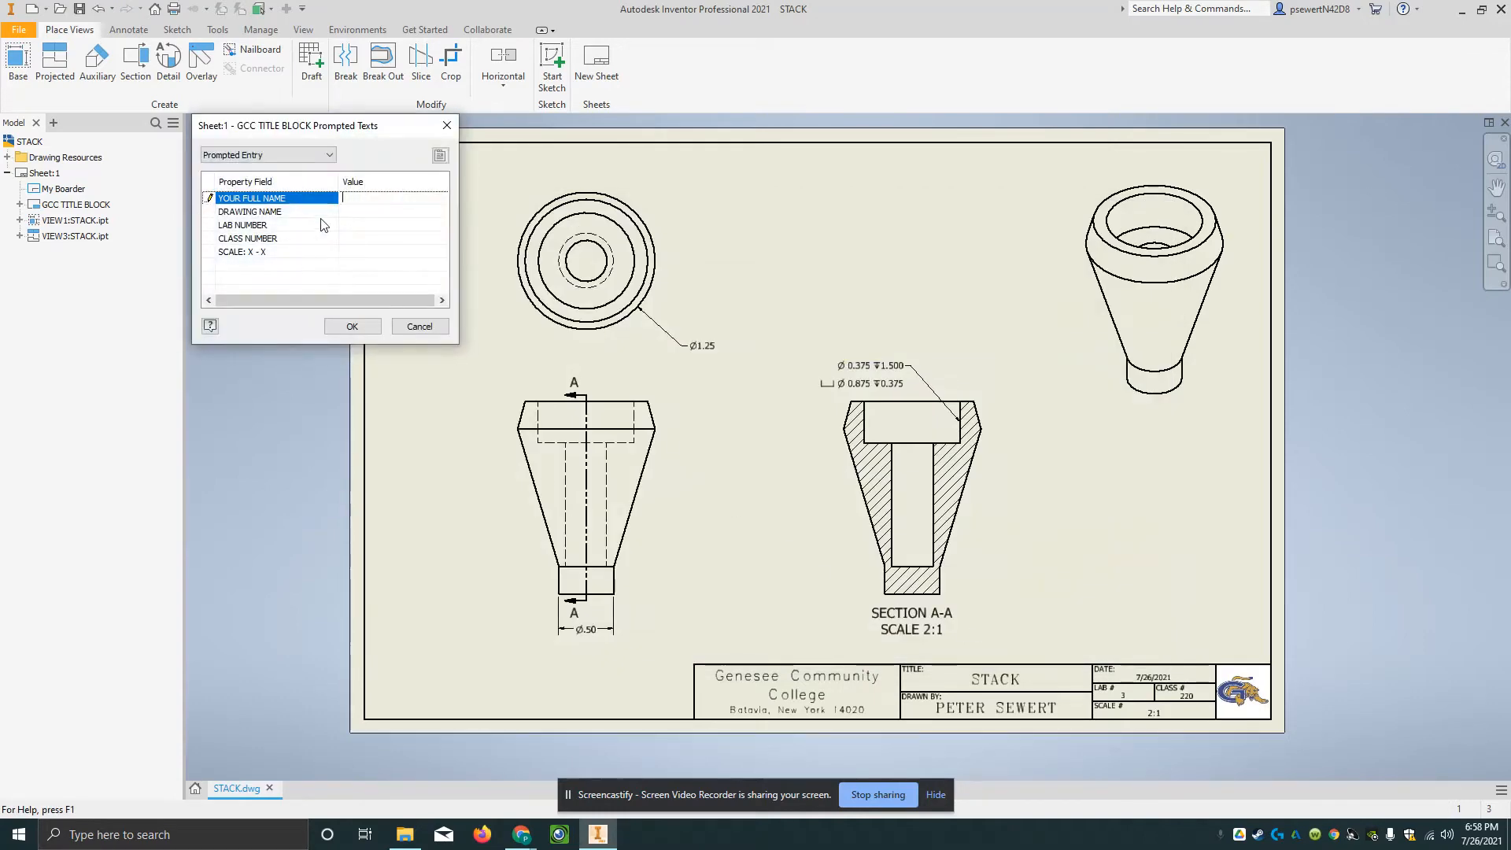
pyautogui.click(417, 197)
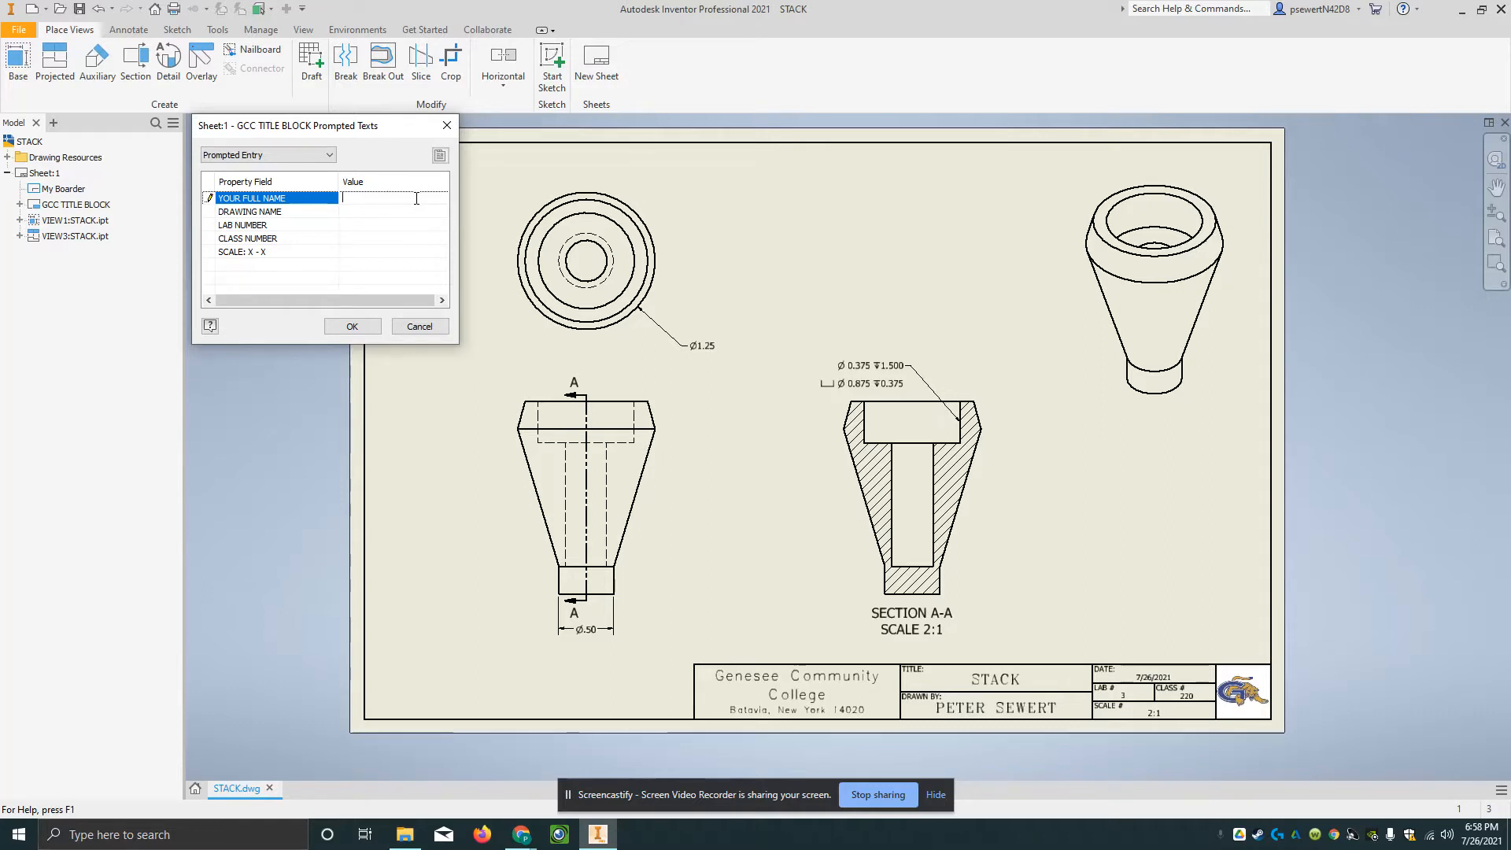
pyautogui.press('BackSpace')
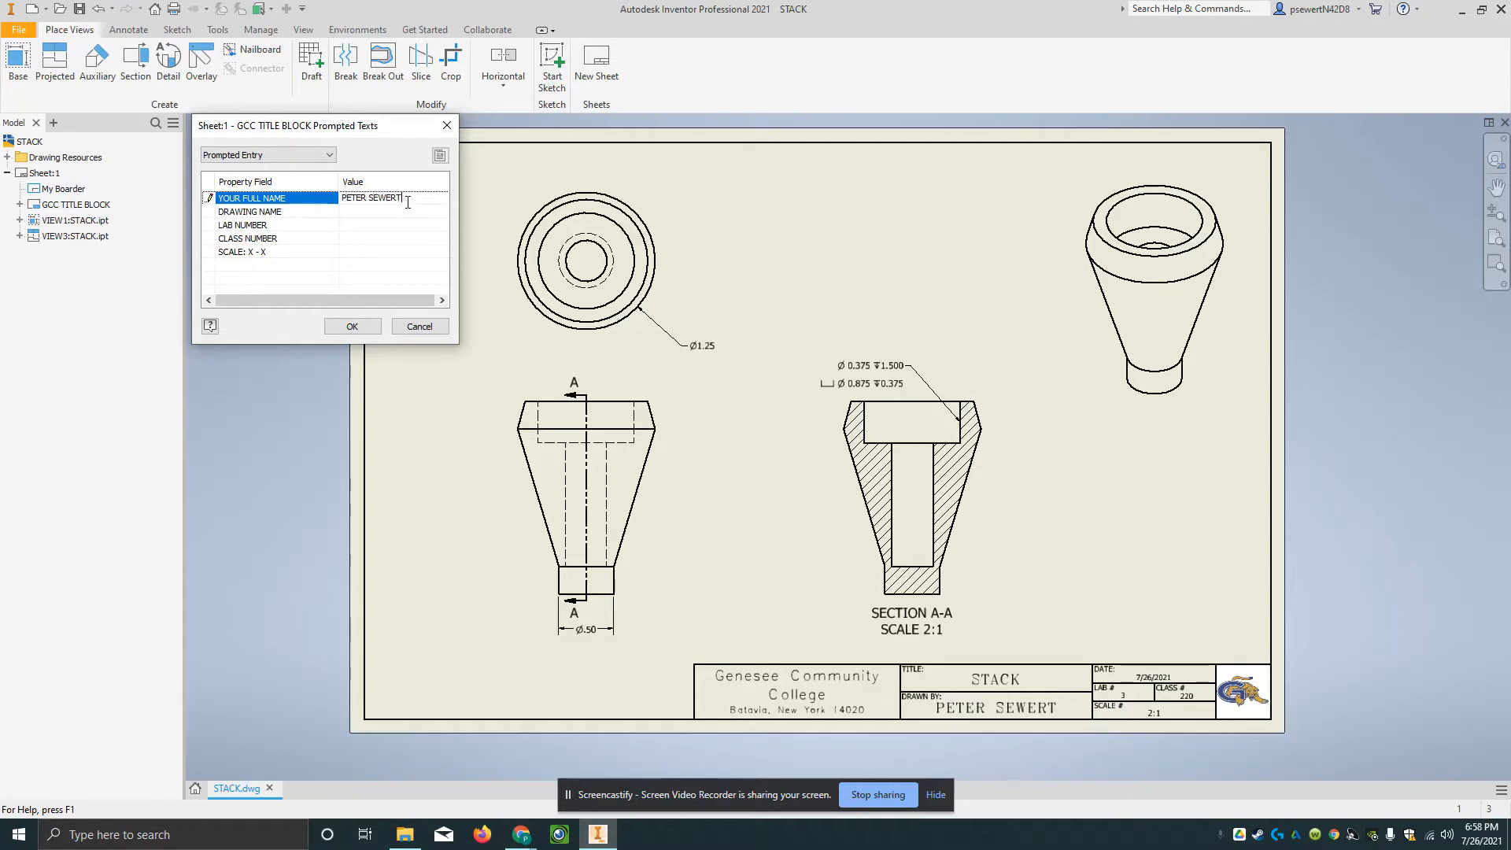
# Step: Complete the title block prompts with drawing name STACK, lab number 3, class number 220 and scale 2:1
pyautogui.click(356, 211)
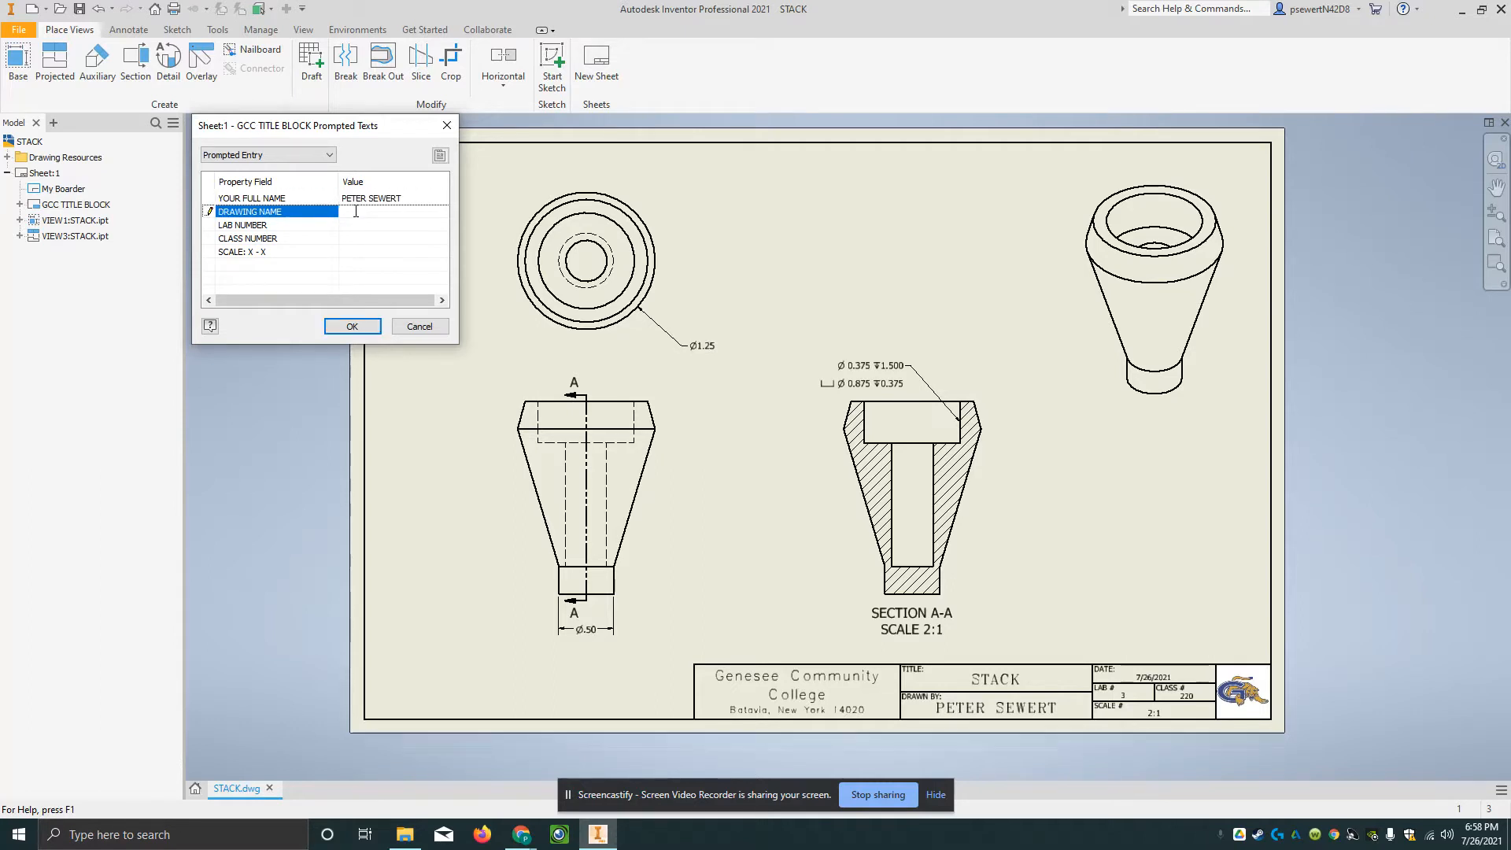
pyautogui.write('STACK')
pyautogui.click(372, 225)
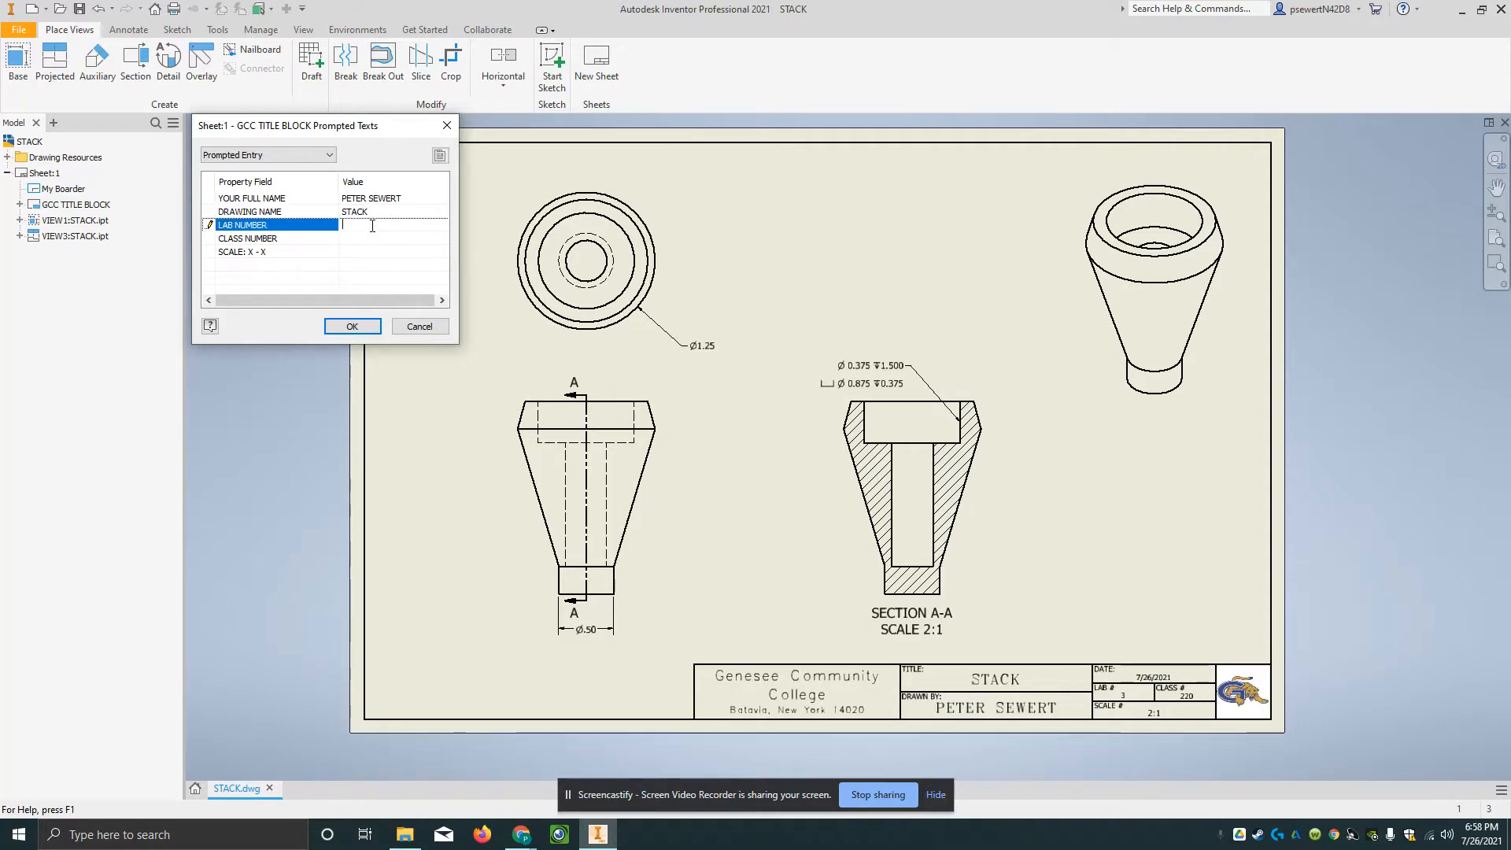
pyautogui.write('3')
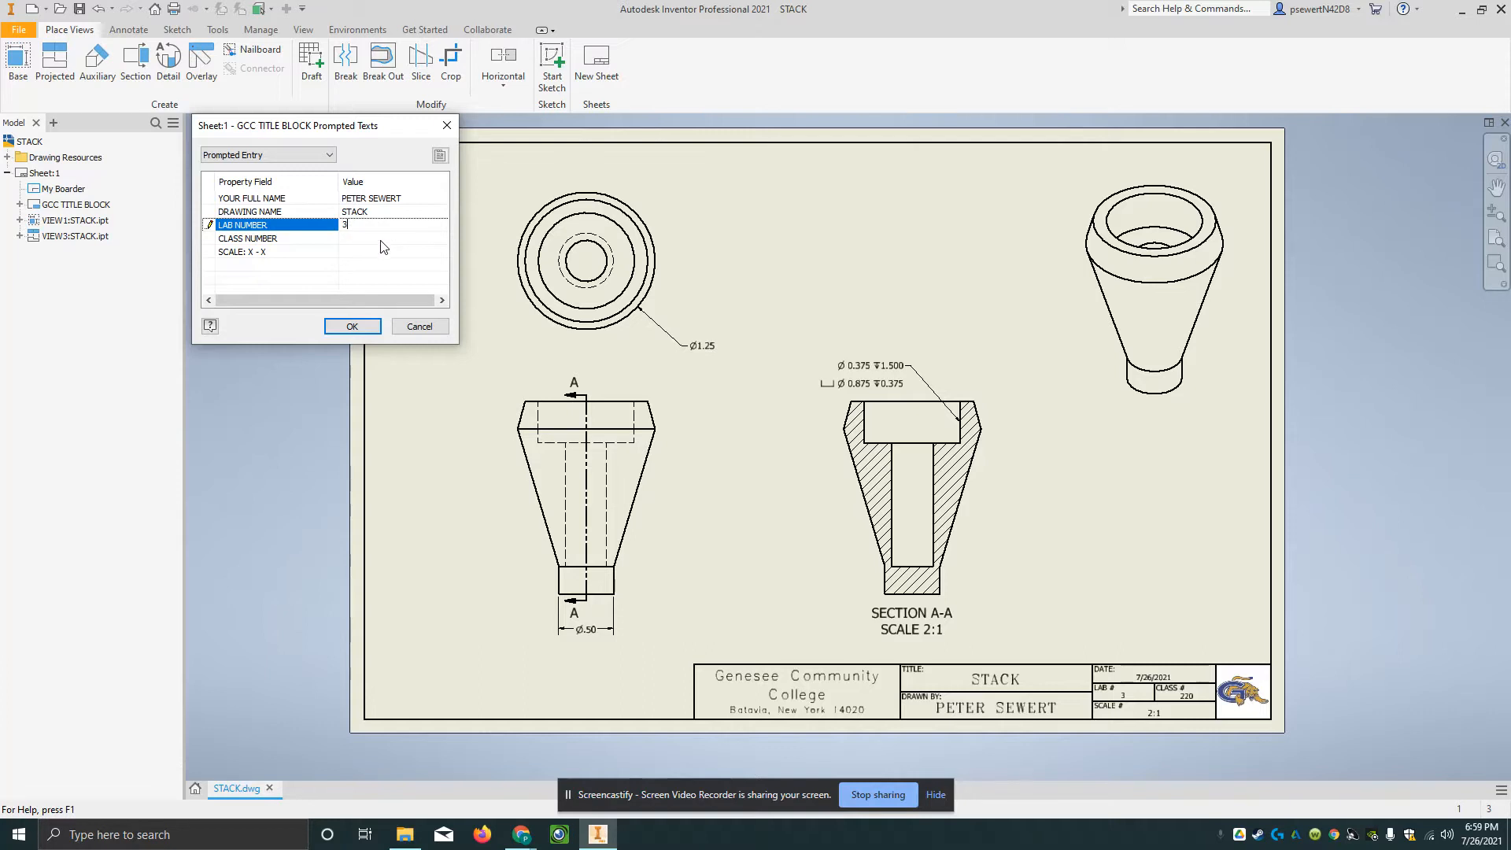
pyautogui.click(384, 238)
pyautogui.write('2')
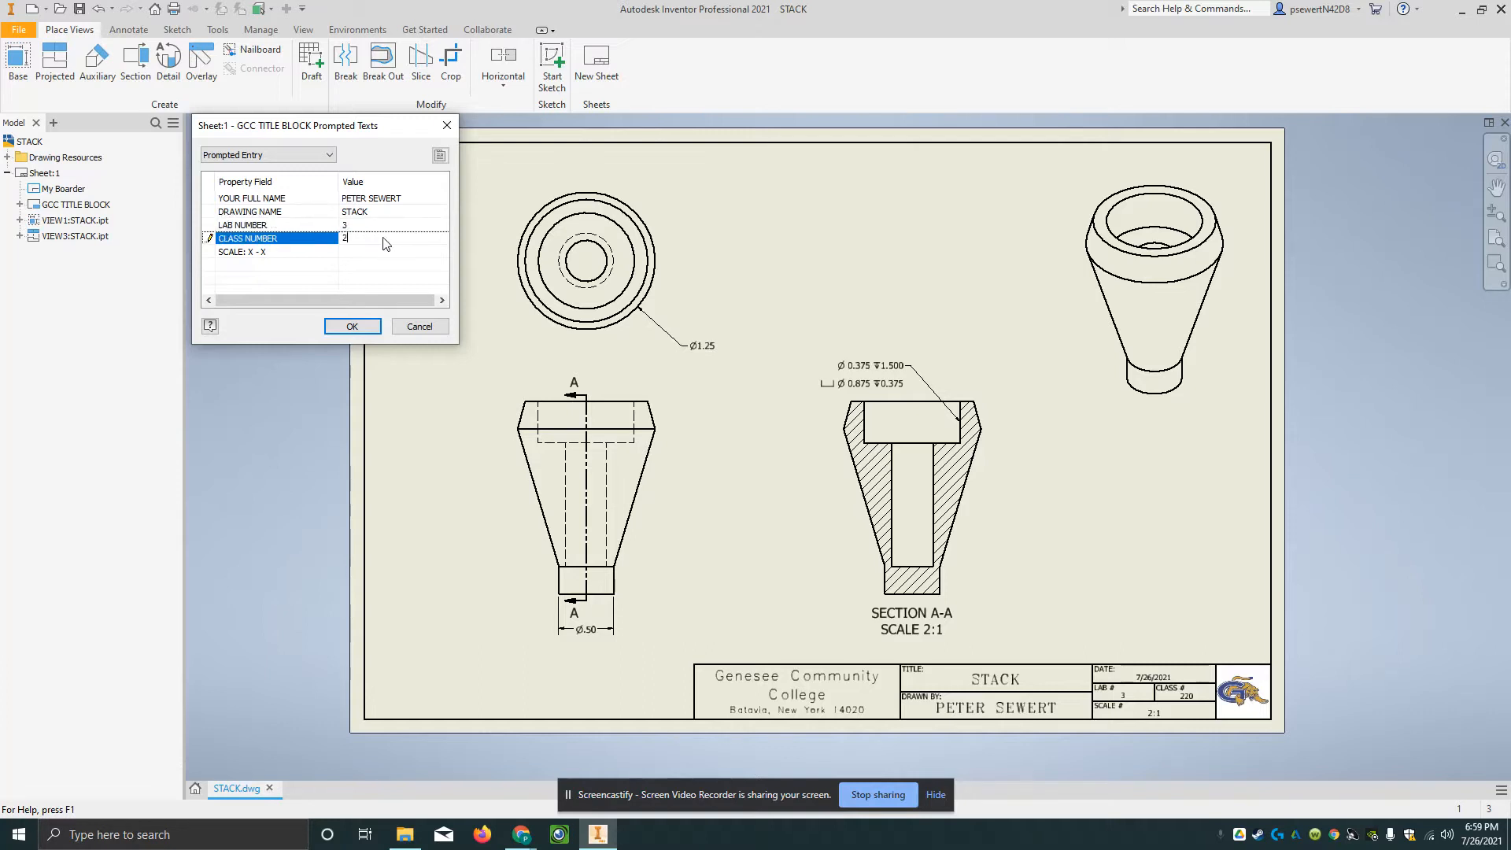
pyautogui.write('20')
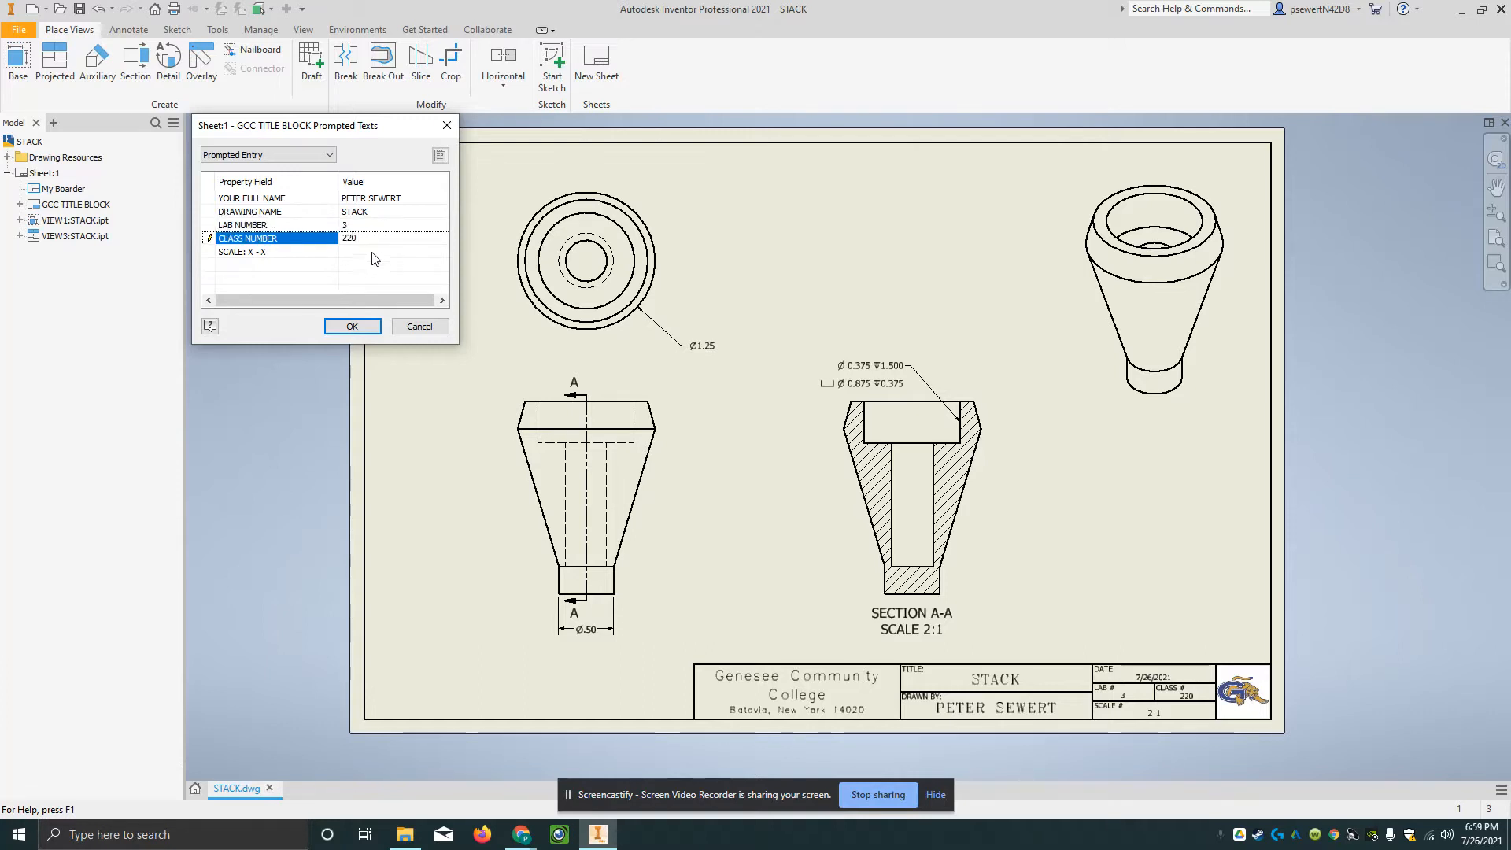
pyautogui.click(373, 252)
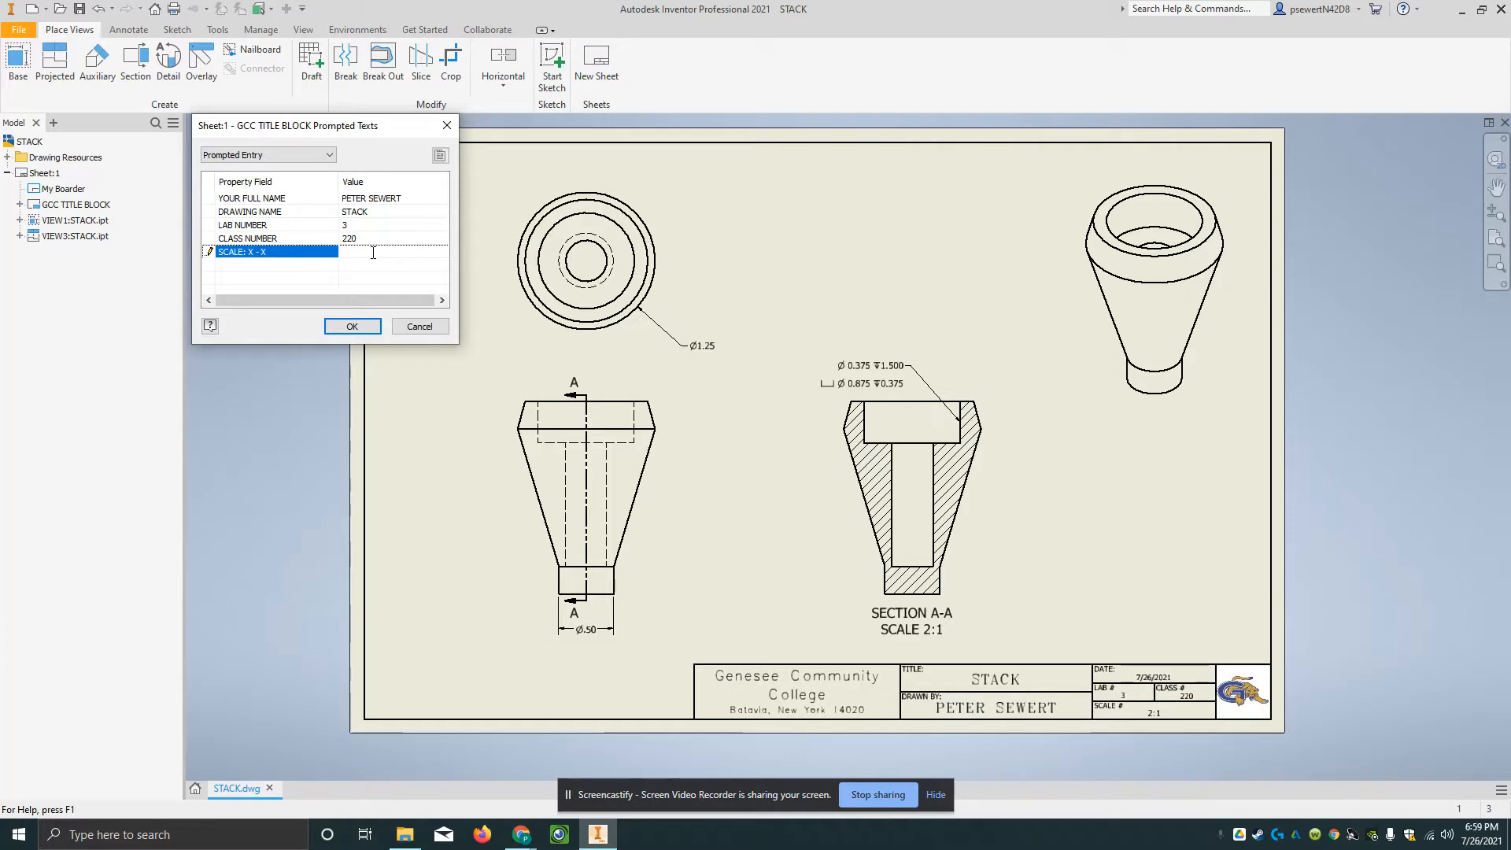
pyautogui.write('2:1')
pyautogui.click(347, 326)
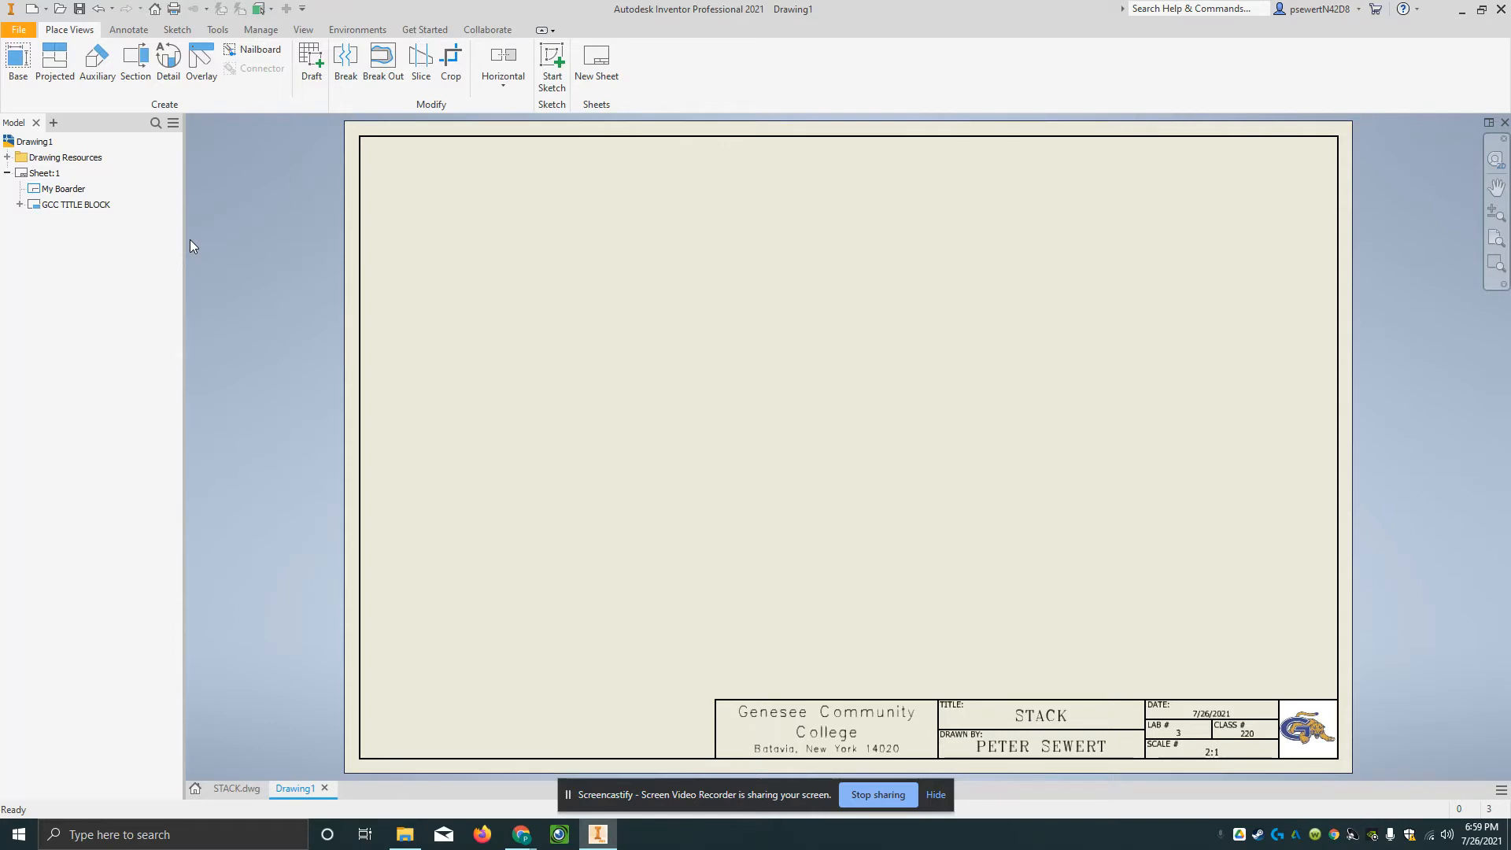
# Step: Start a base view using the STACK part from the Miniture Train folder as its model
pyautogui.click(16, 55)
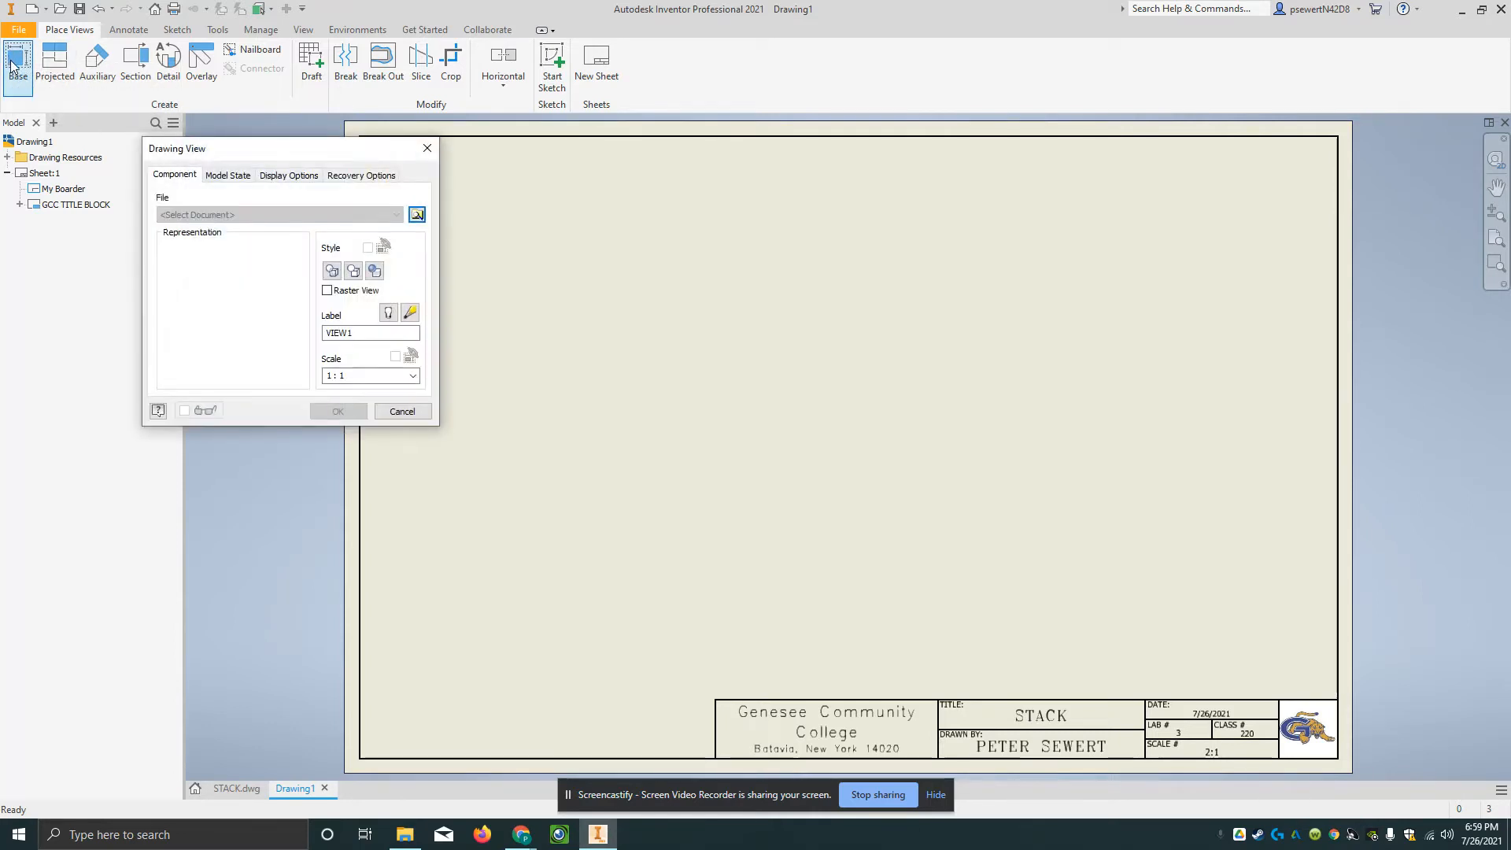
pyautogui.click(417, 214)
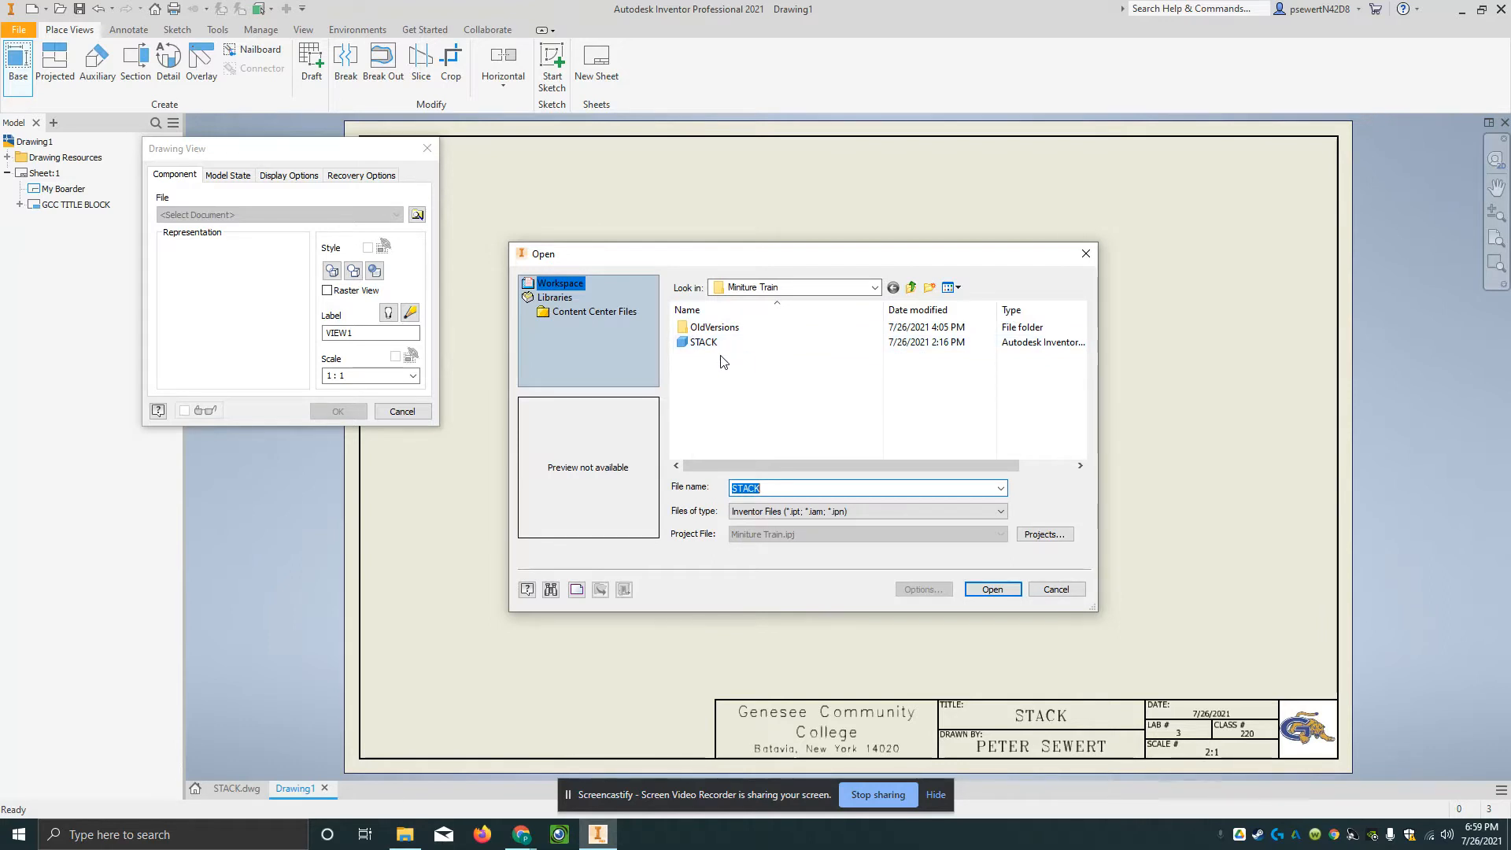
pyautogui.moveTo(716, 353)
pyautogui.click(993, 590)
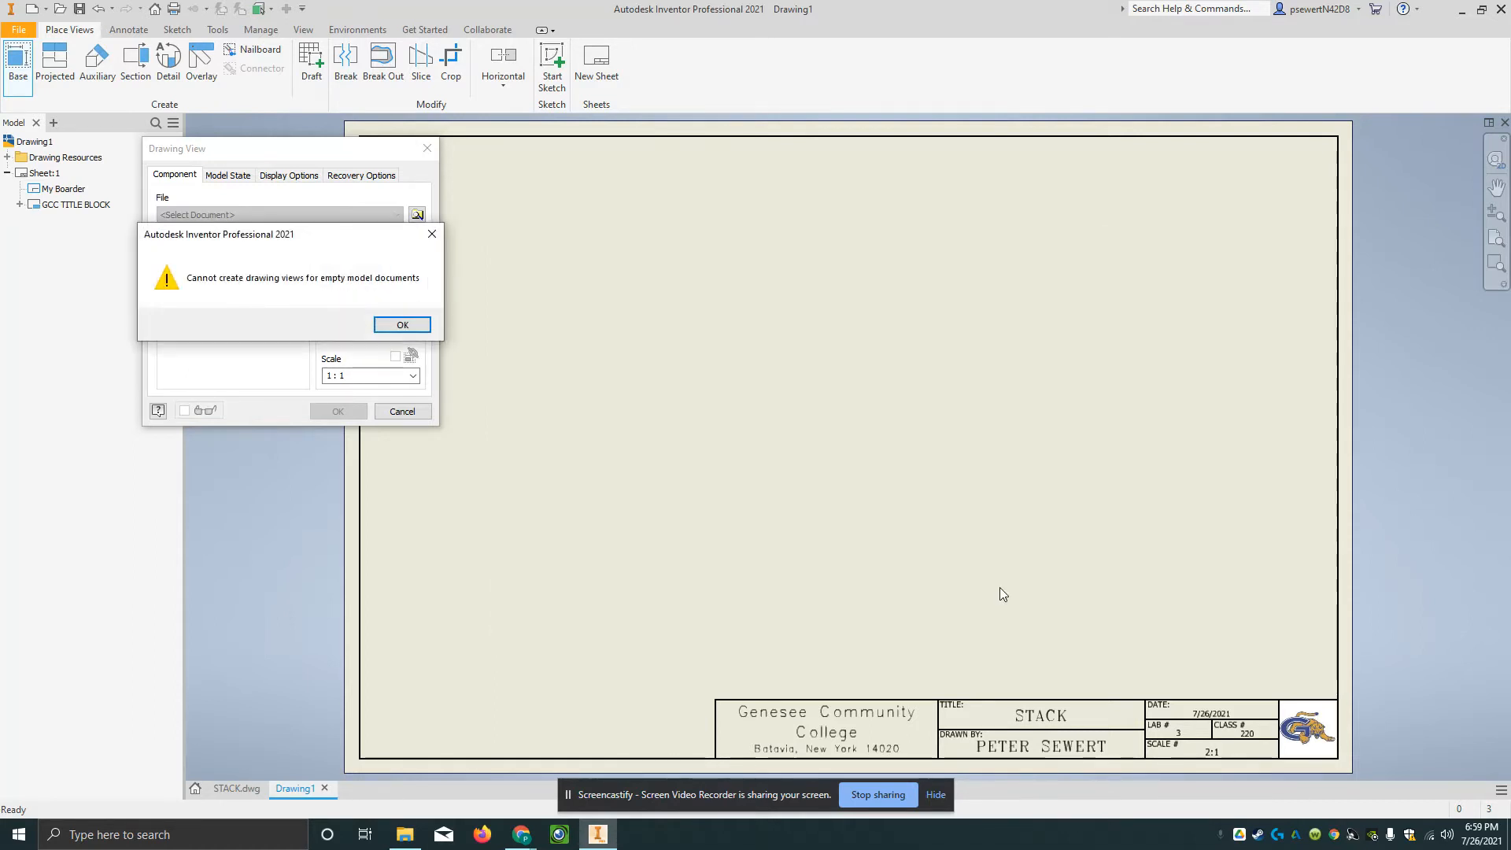
pyautogui.click(386, 328)
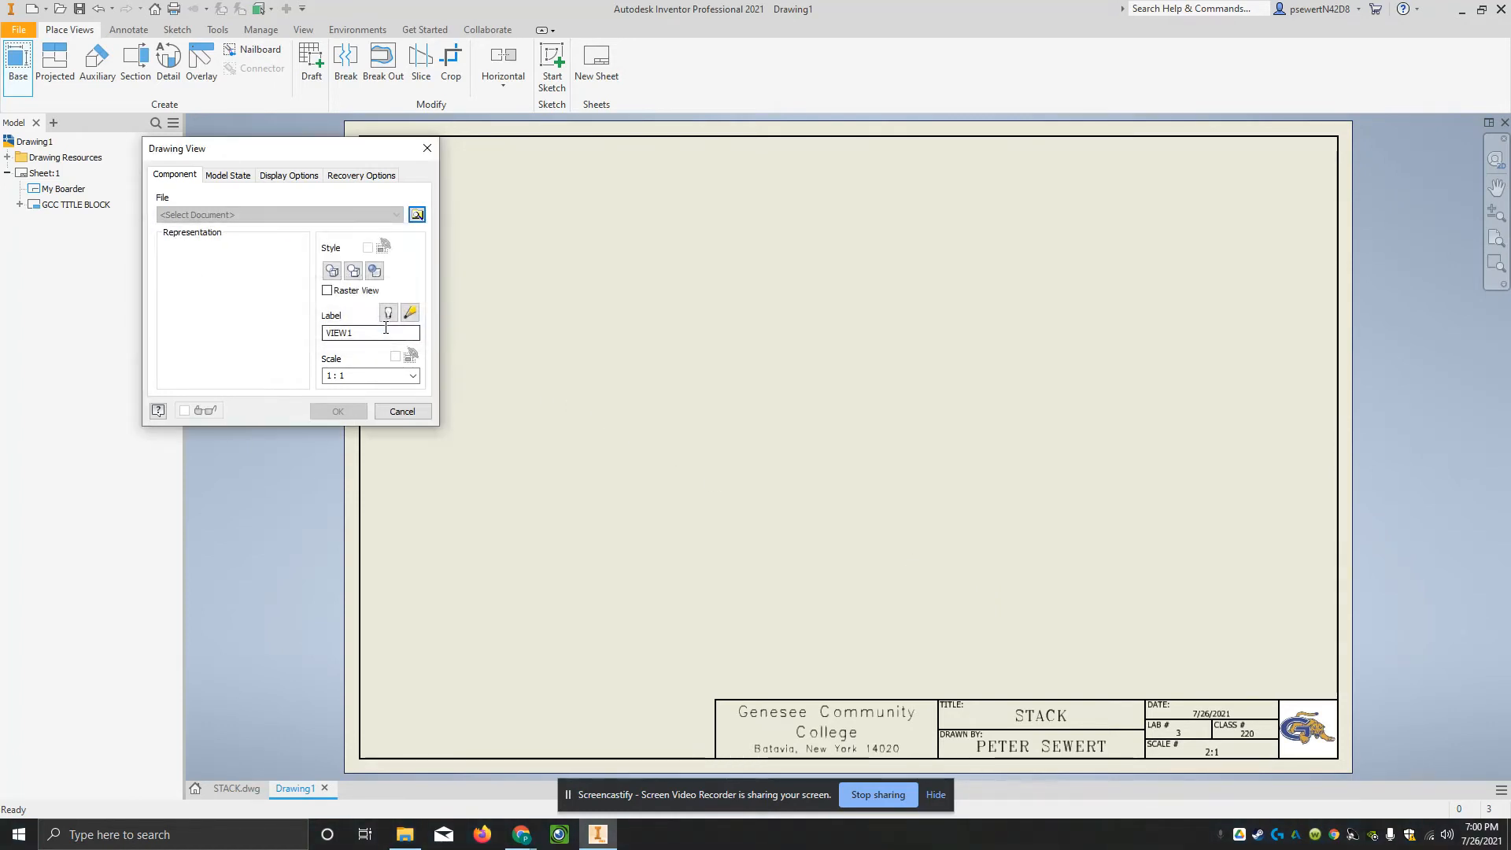
pyautogui.click(417, 214)
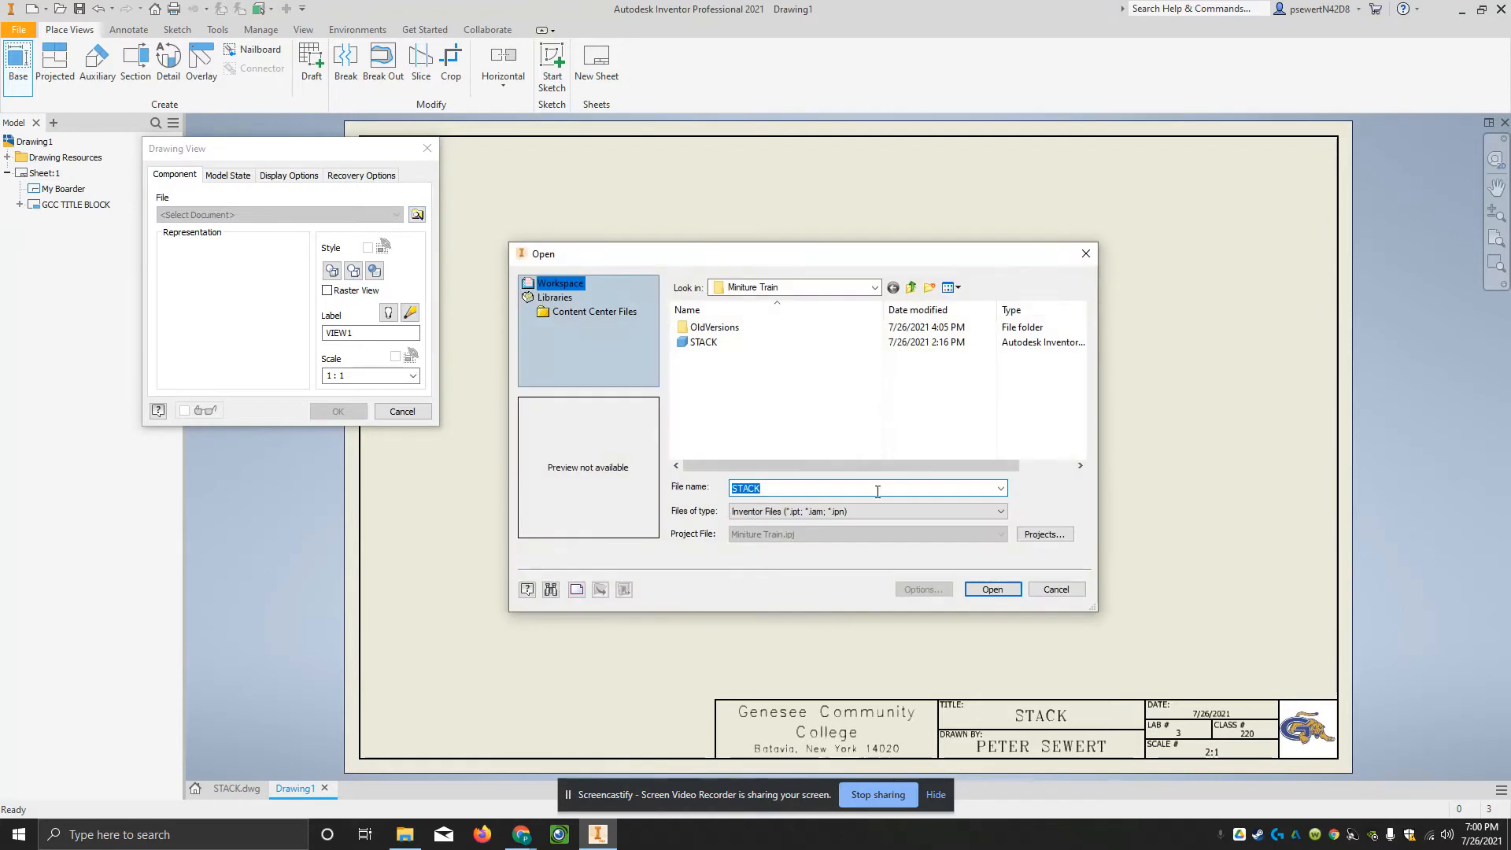
pyautogui.click(704, 343)
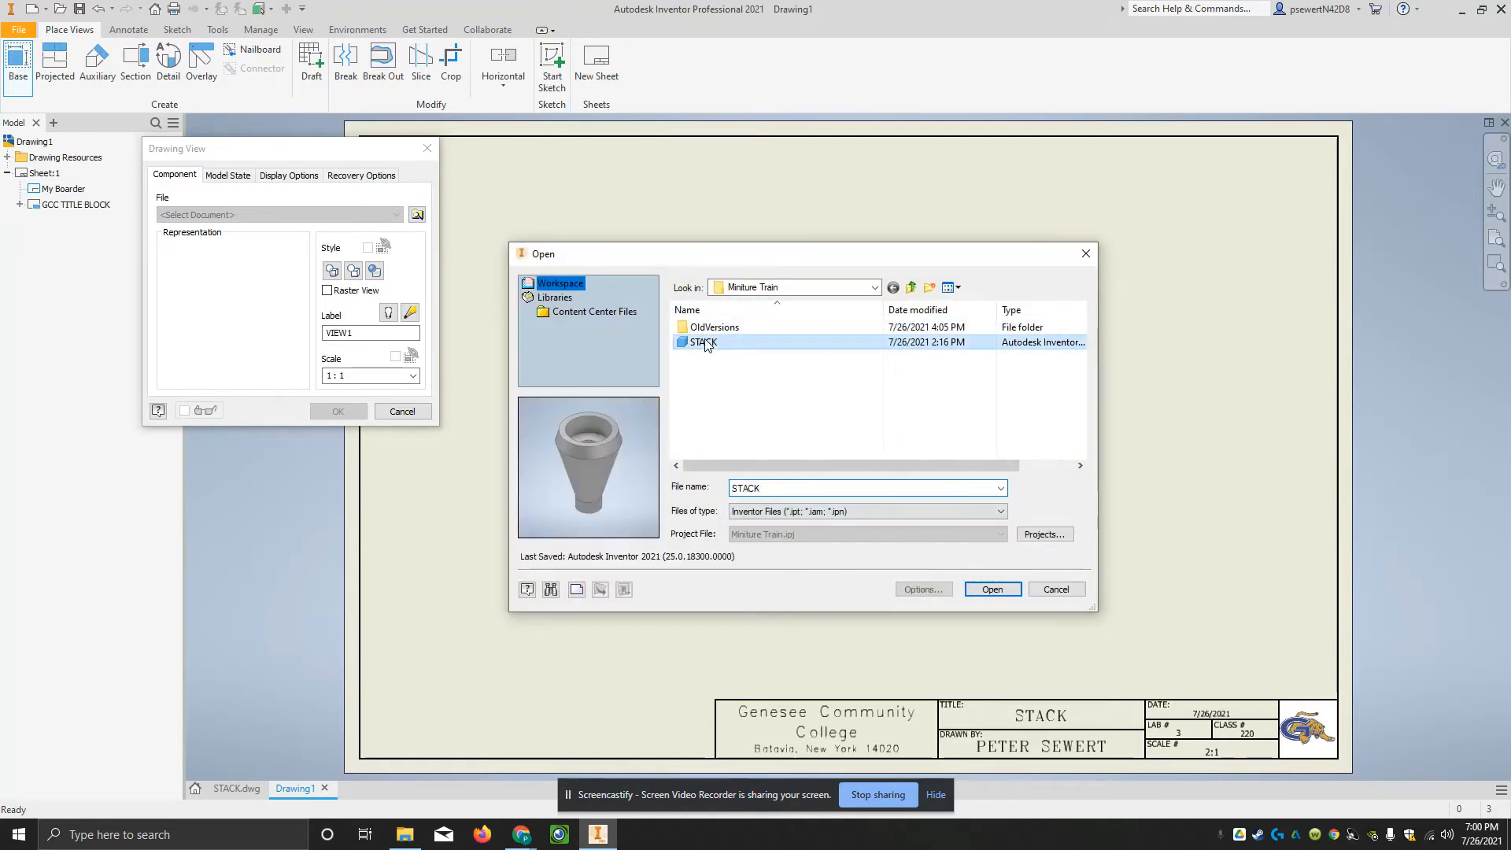
pyautogui.click(993, 589)
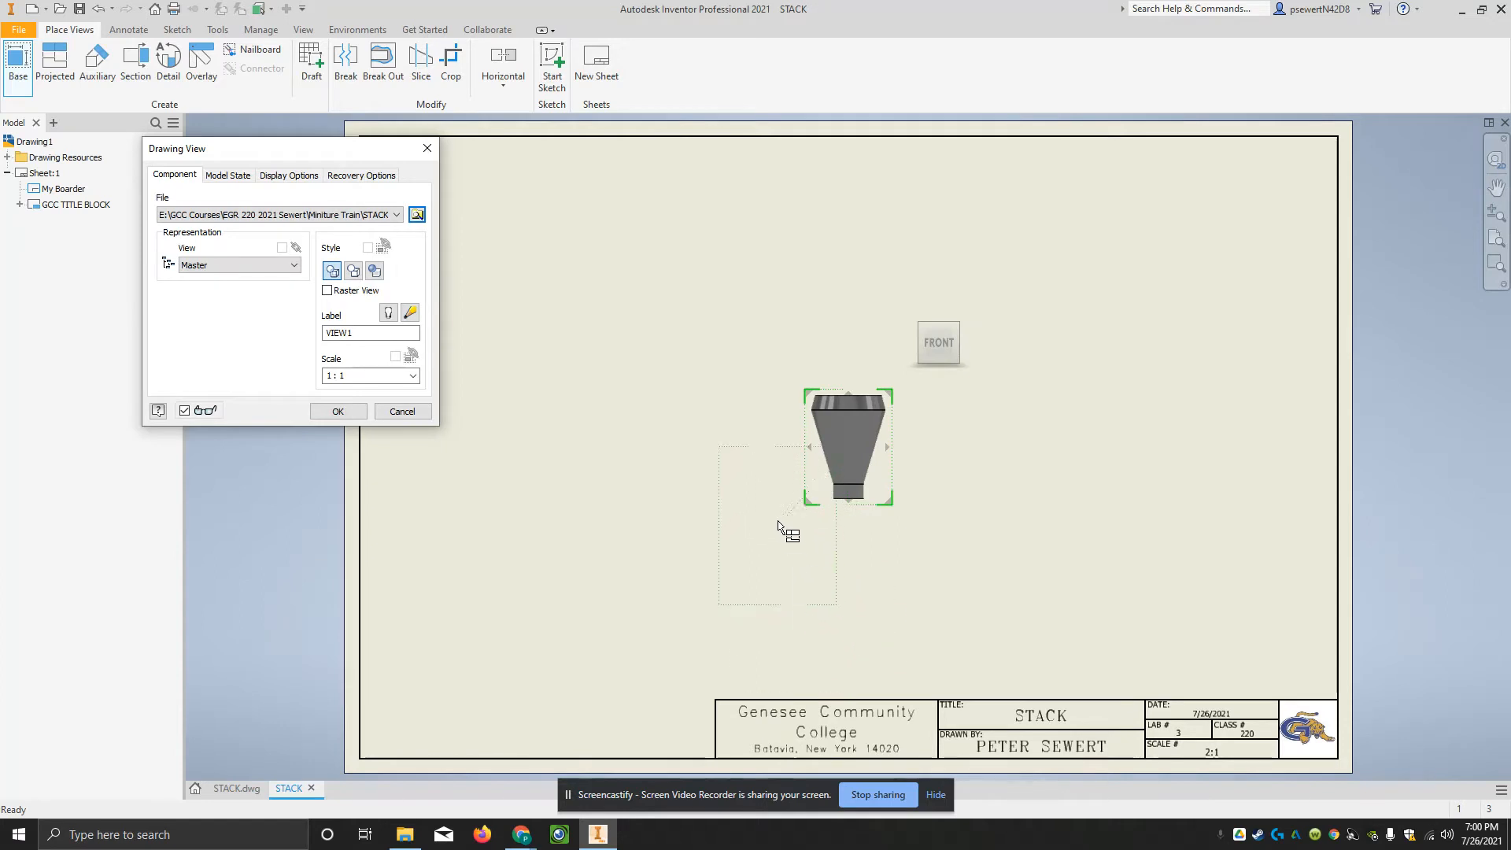
# Step: Place the front base view in the lower-left area of the sheet and set its scale to 2:1
pyautogui.moveTo(809, 501); pyautogui.dragTo(782, 513)
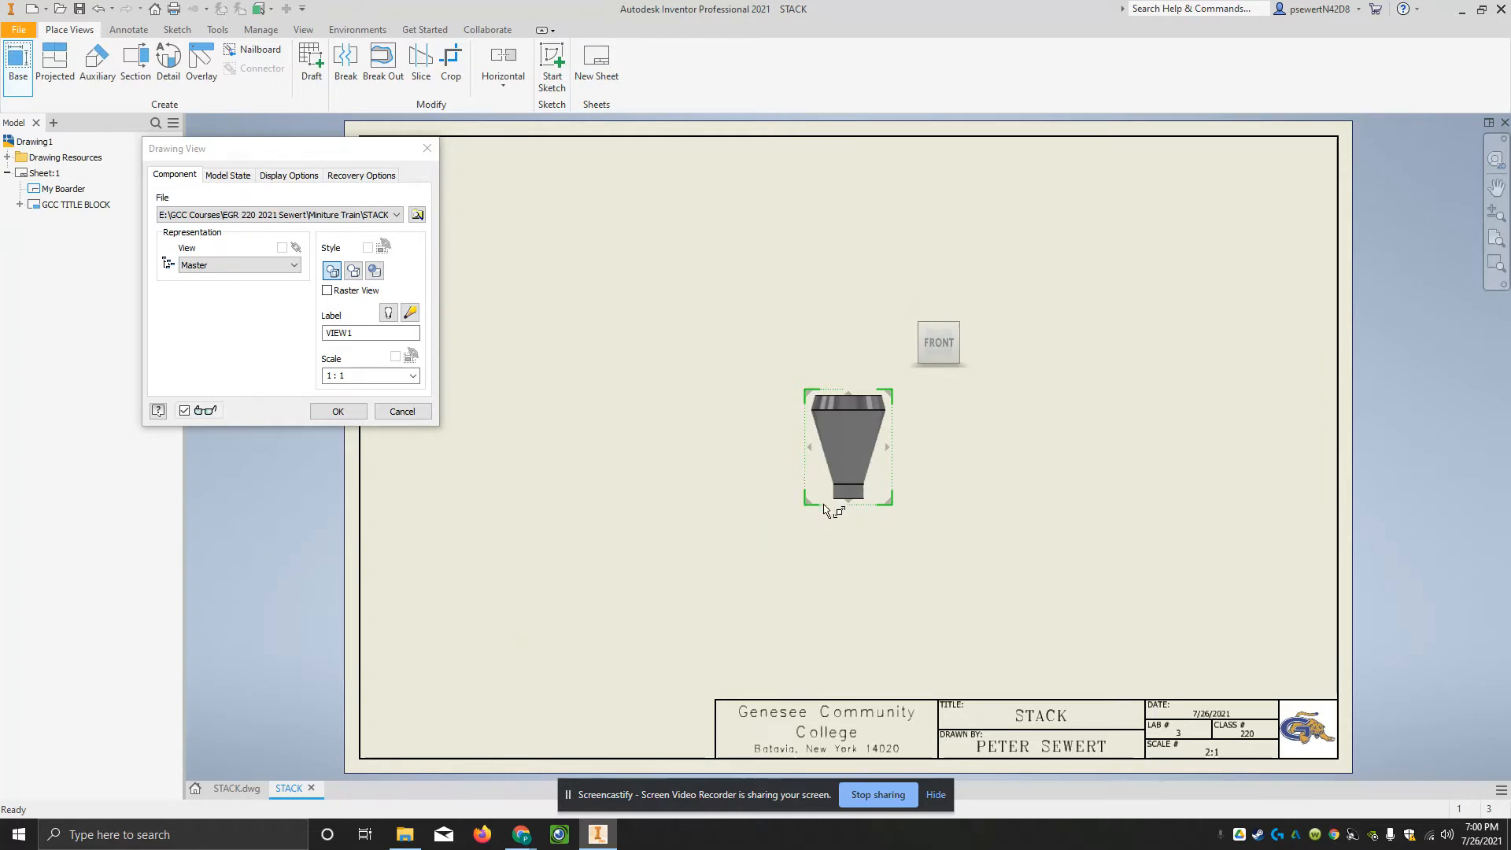
pyautogui.moveTo(826, 501); pyautogui.dragTo(508, 594)
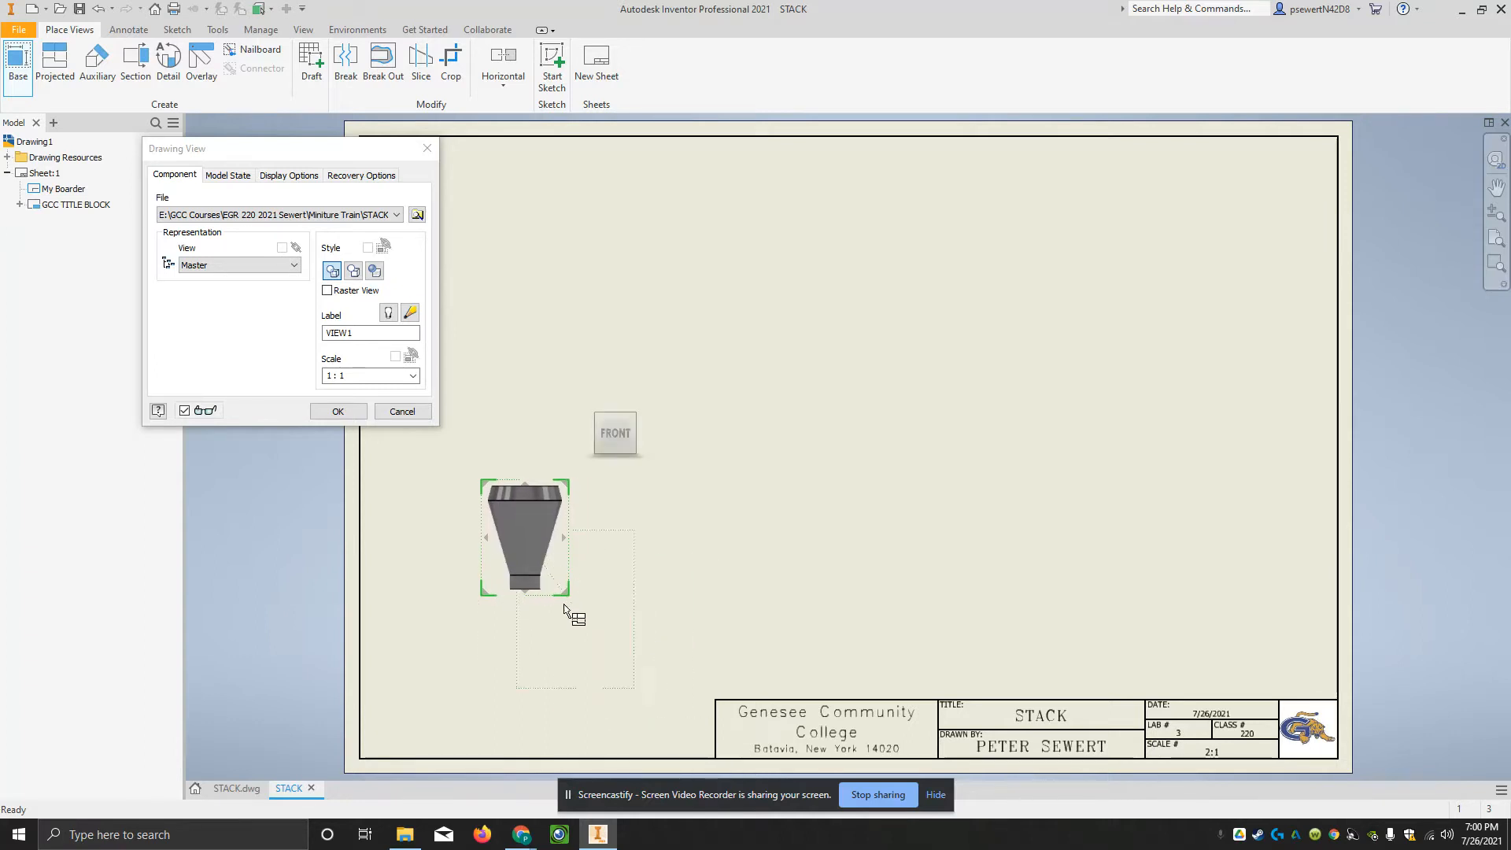
pyautogui.click(412, 375)
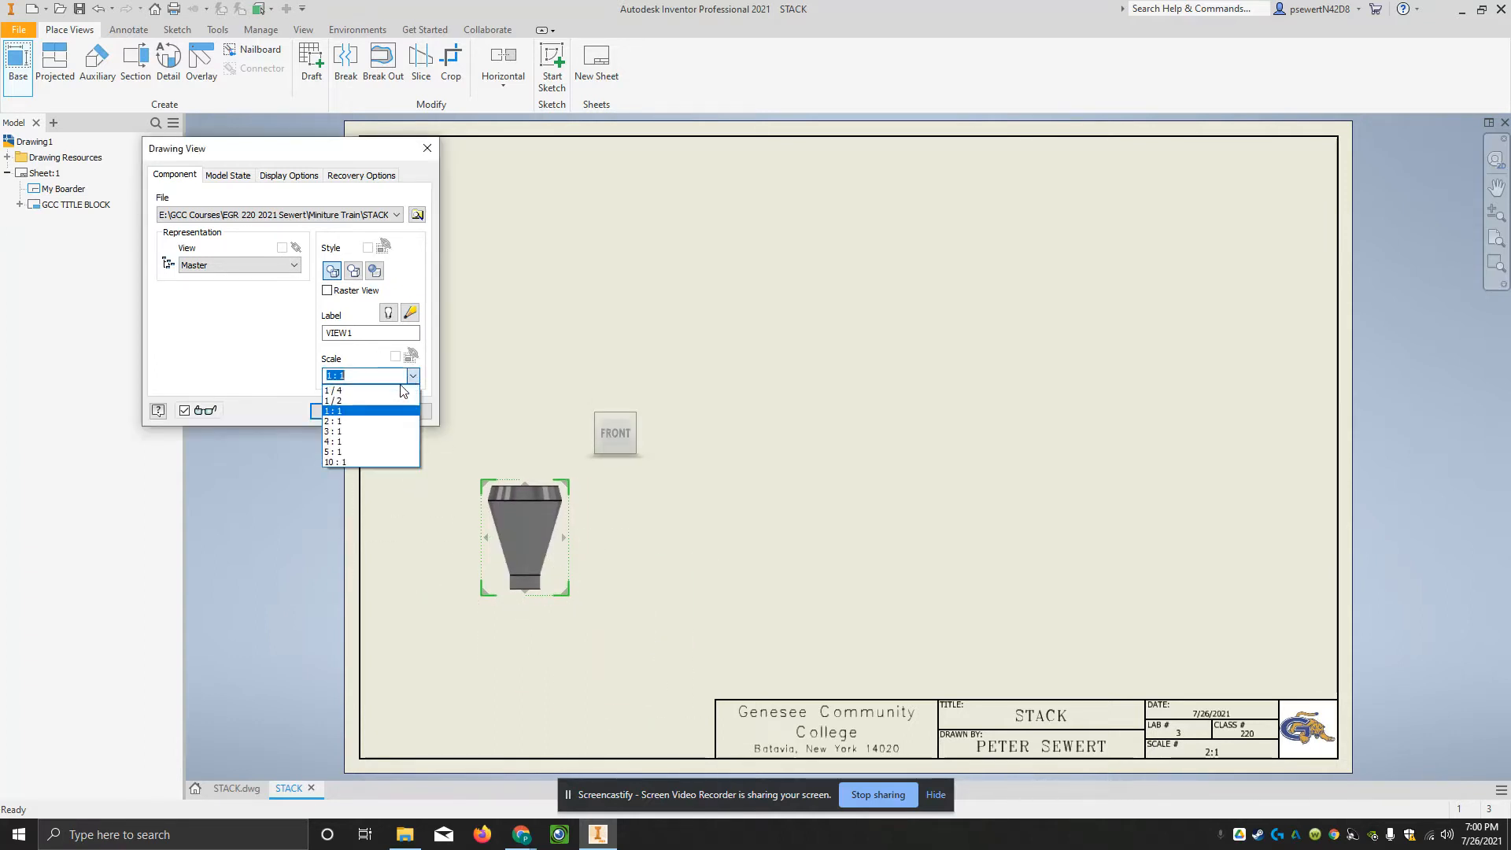
pyautogui.click(346, 421)
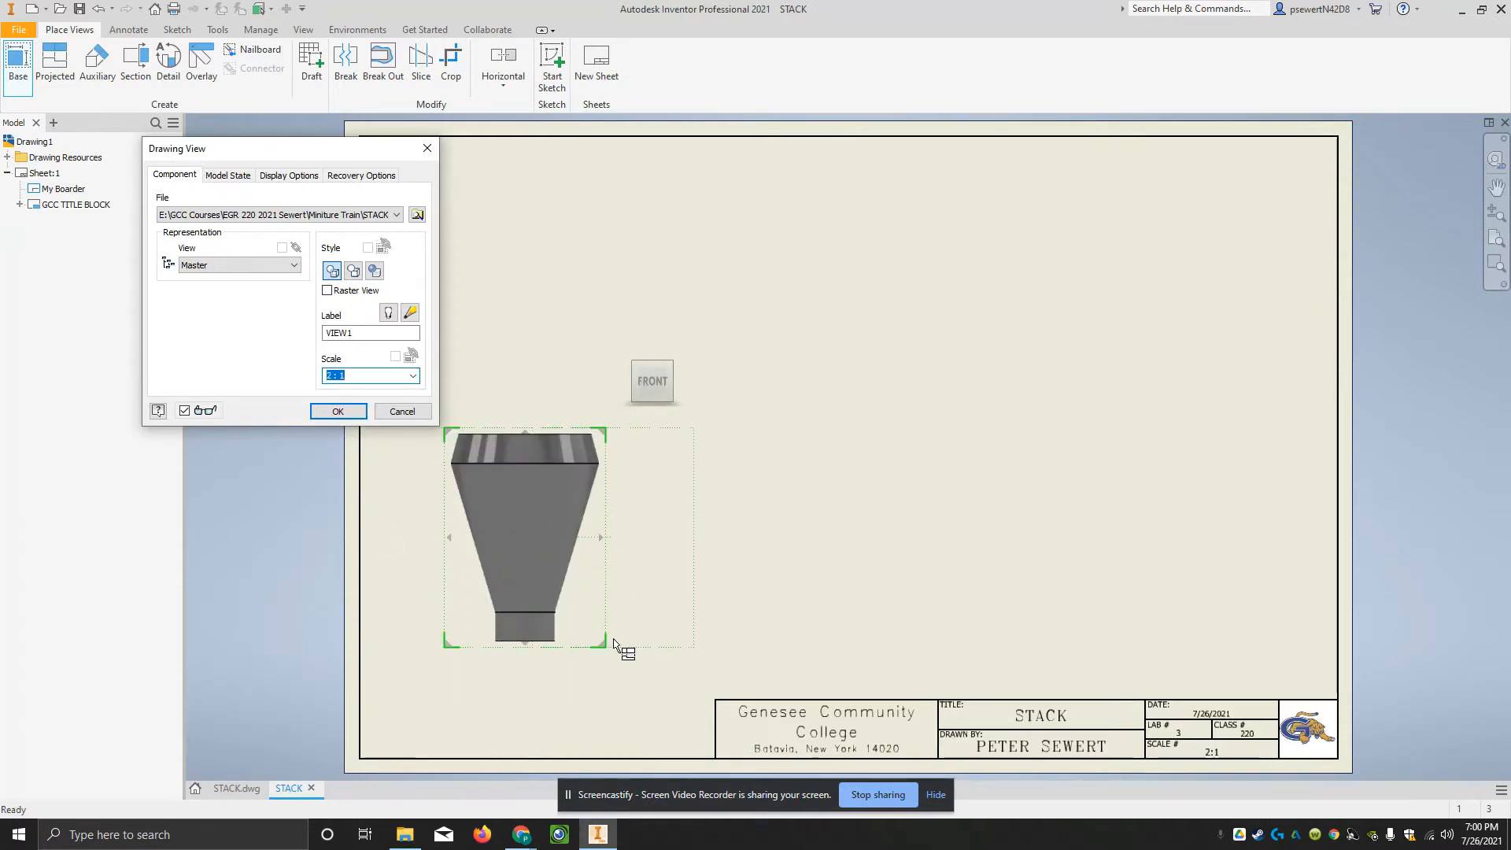
pyautogui.moveTo(606, 607); pyautogui.dragTo(611, 565)
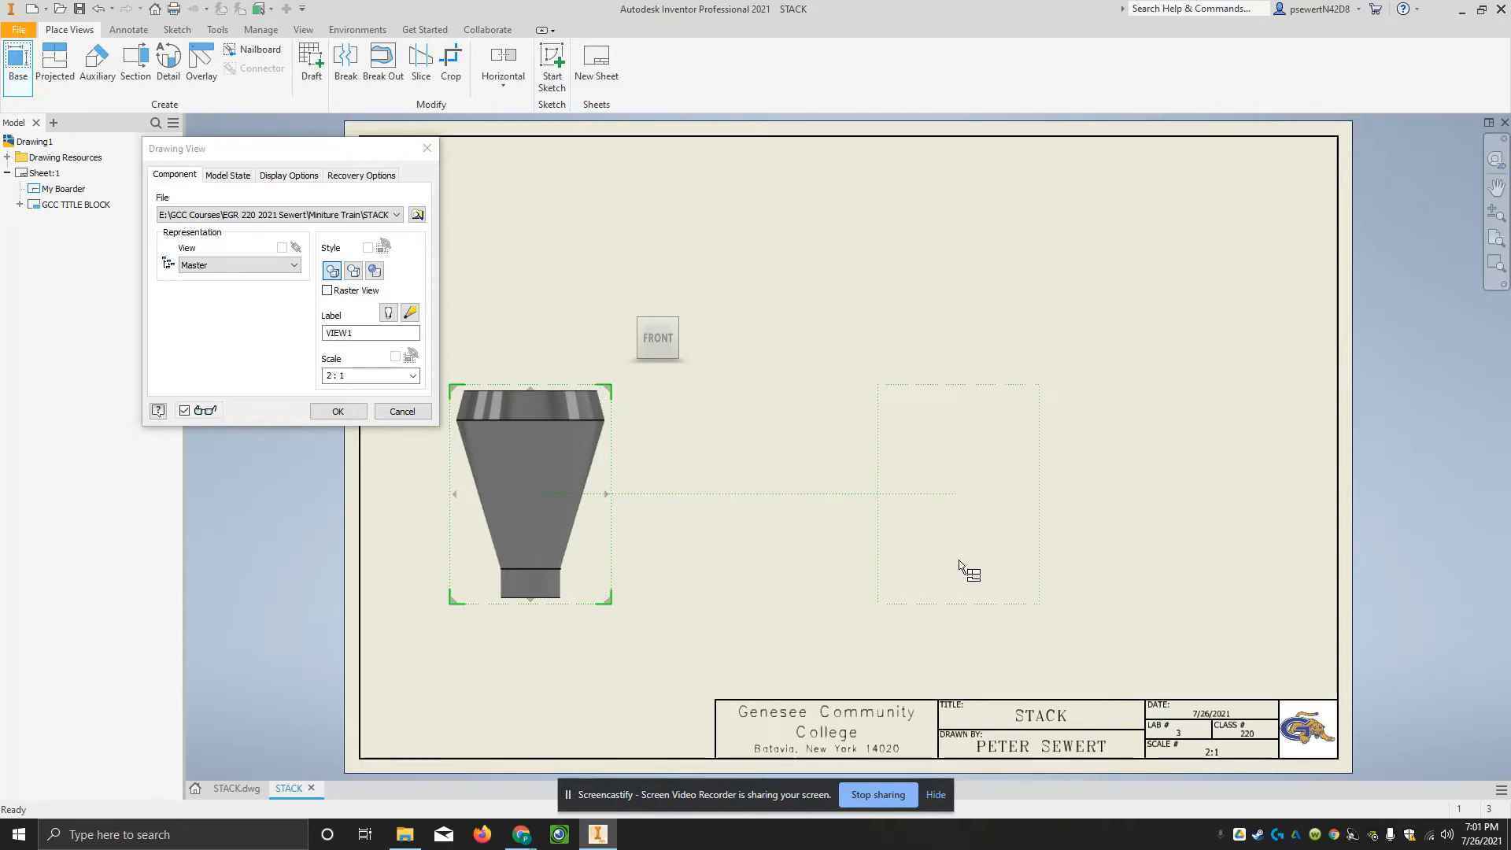
# Step: Project a top view above the front view and an isometric view in the sheet's upper-right corner
pyautogui.click(521, 254)
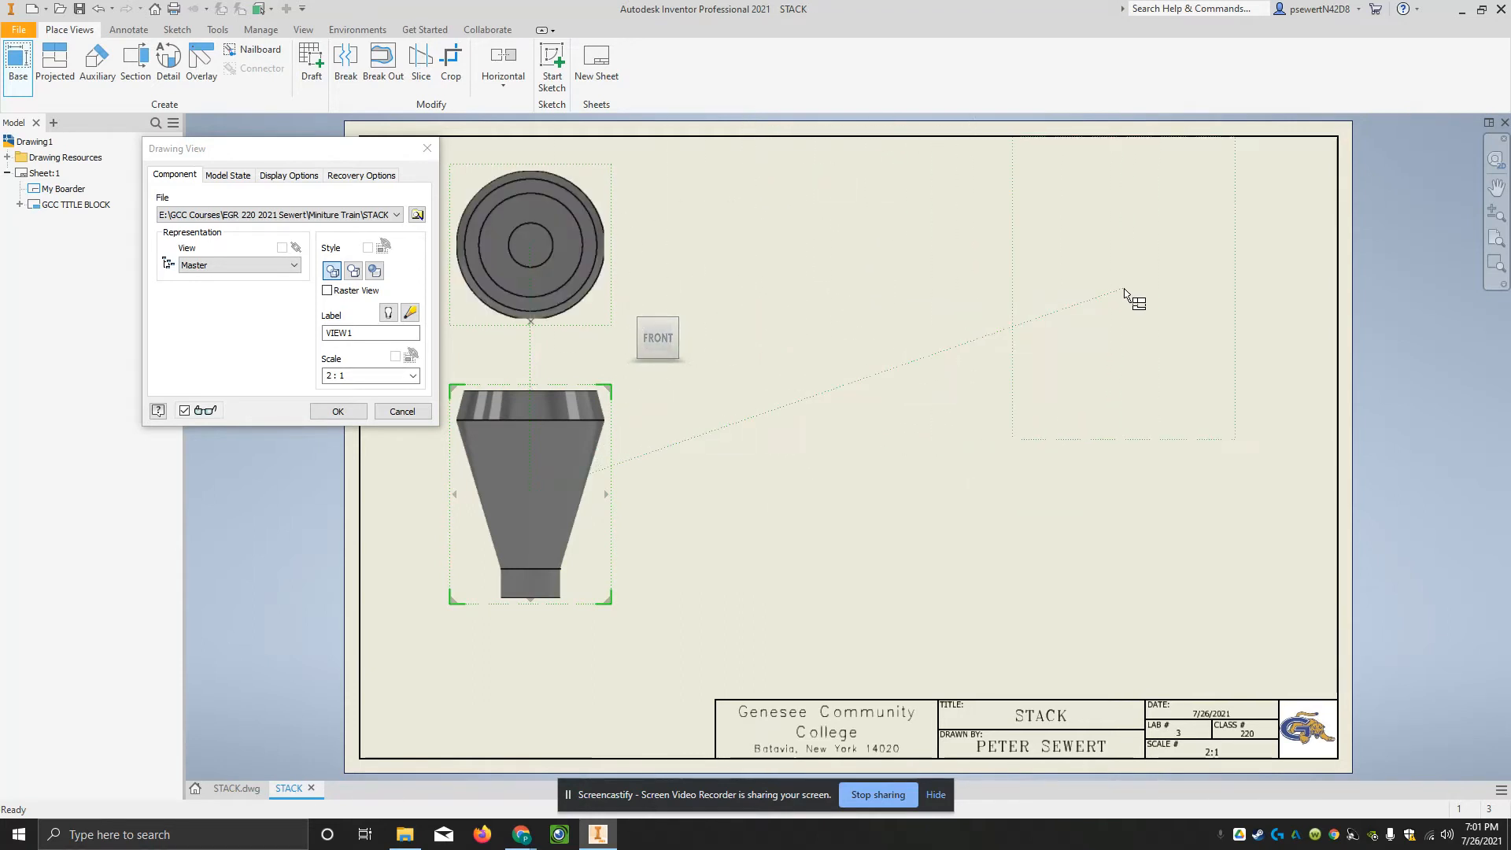
pyautogui.click(1215, 300)
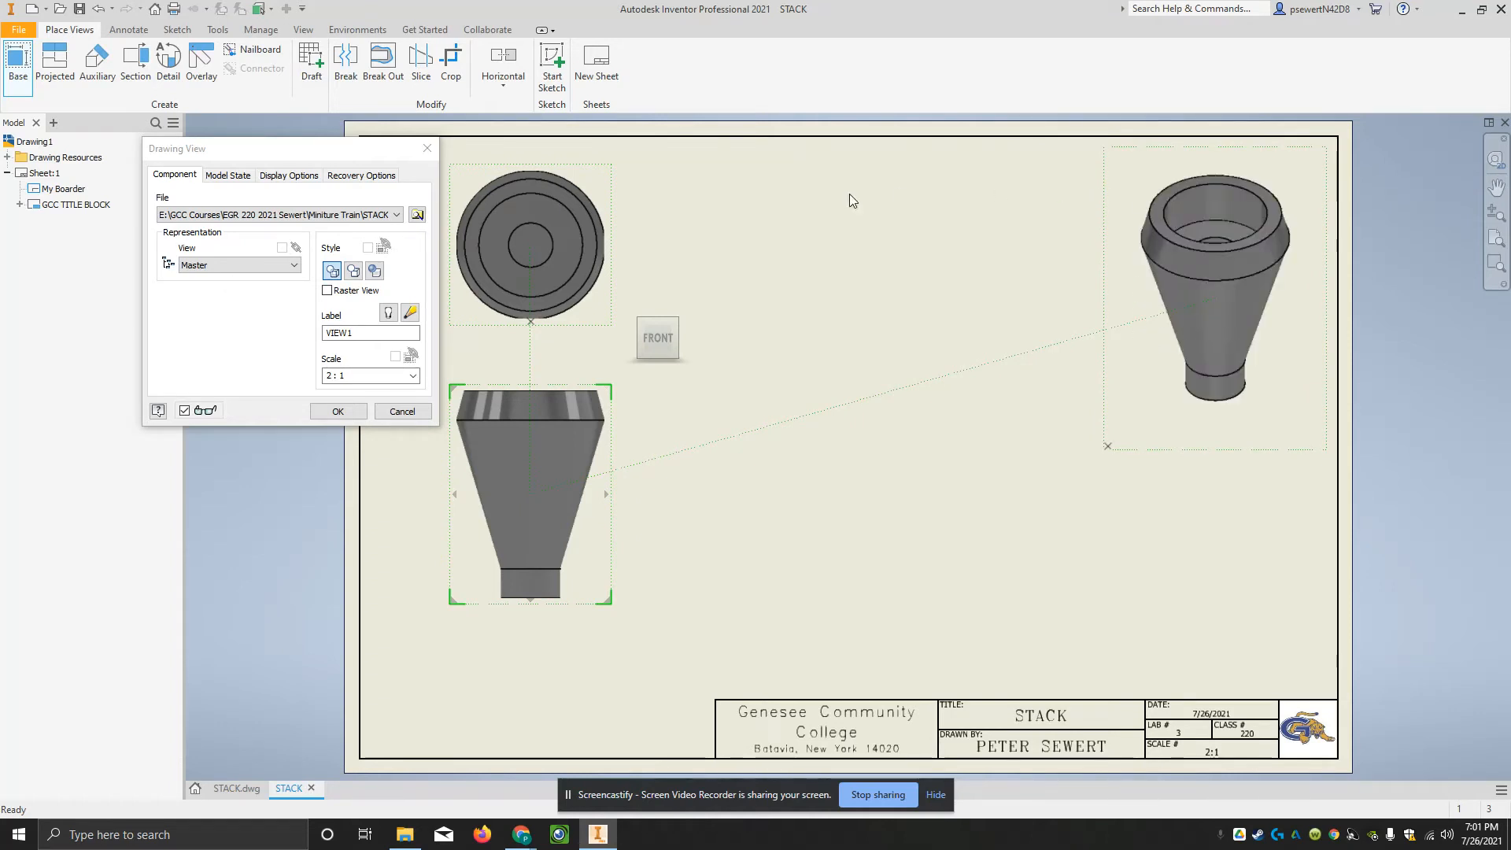
pyautogui.rightClick(872, 431)
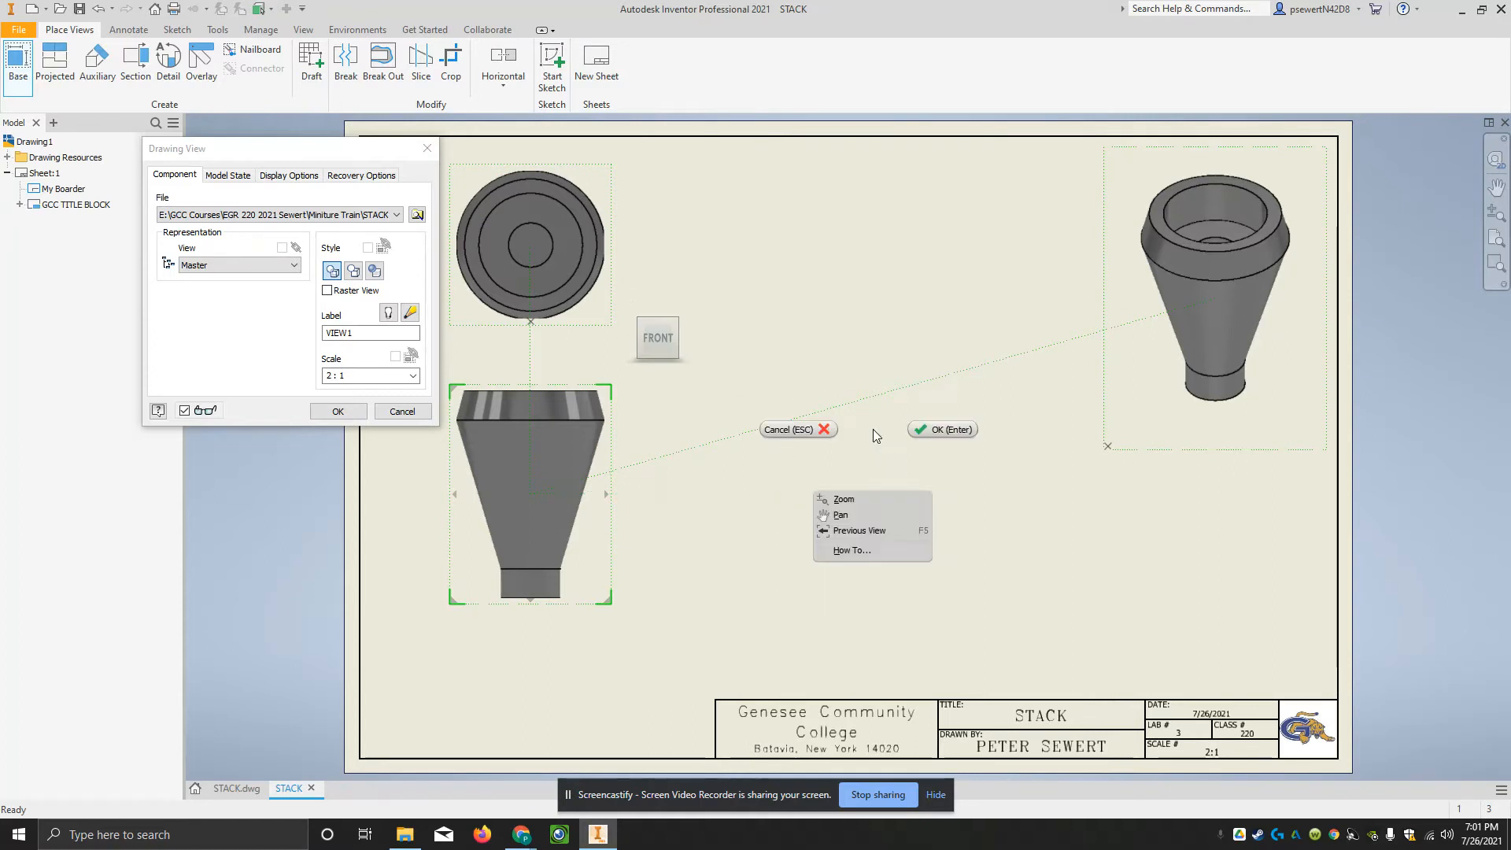
pyautogui.click(951, 429)
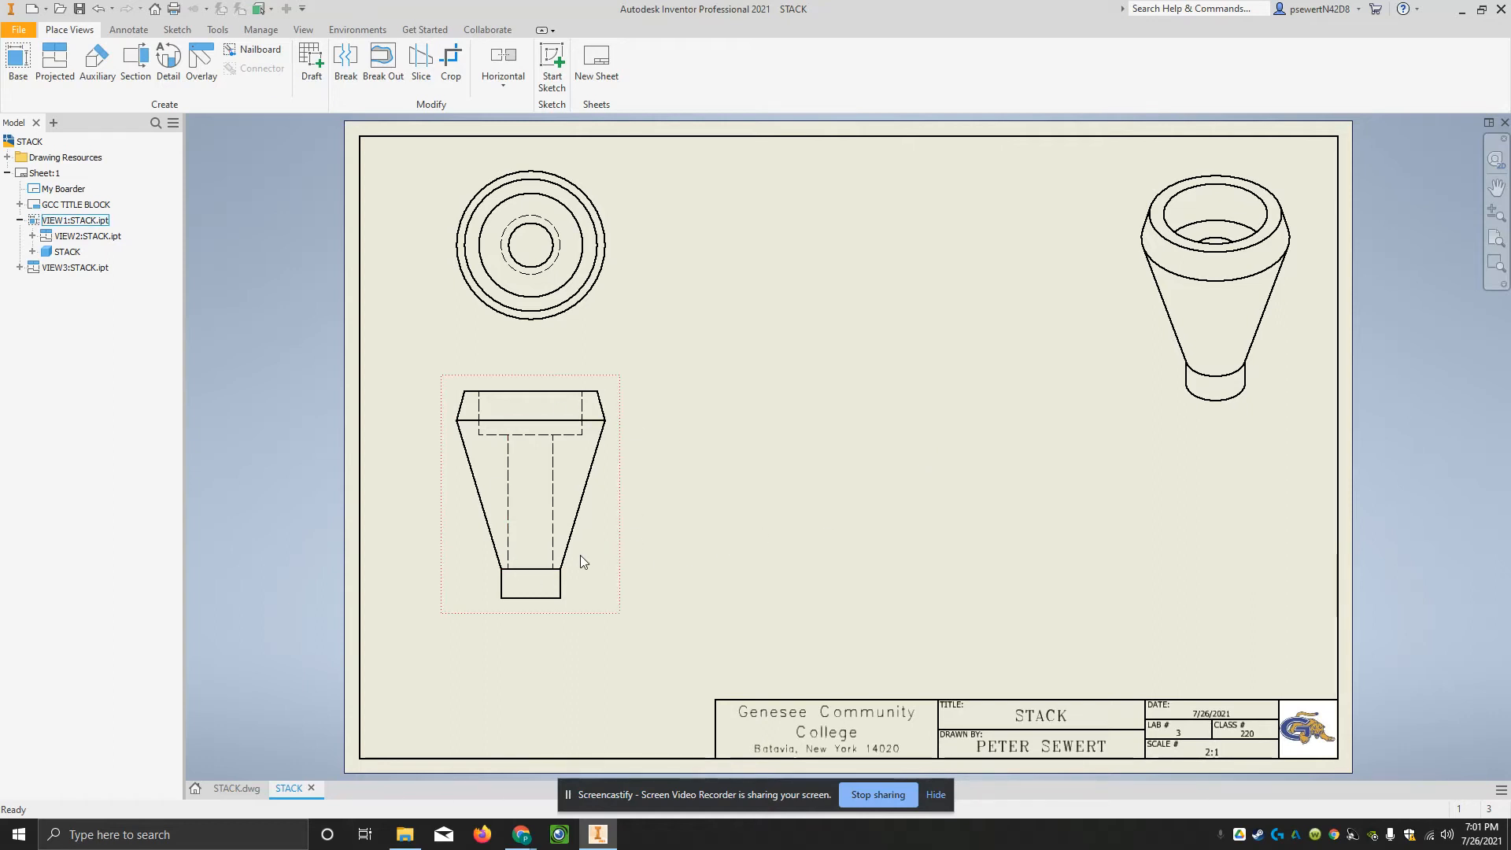
# Step: Try a 3:1 scale on the front view and undo the scale change
pyautogui.click(623, 545)
pyautogui.doubleClick(623, 545)
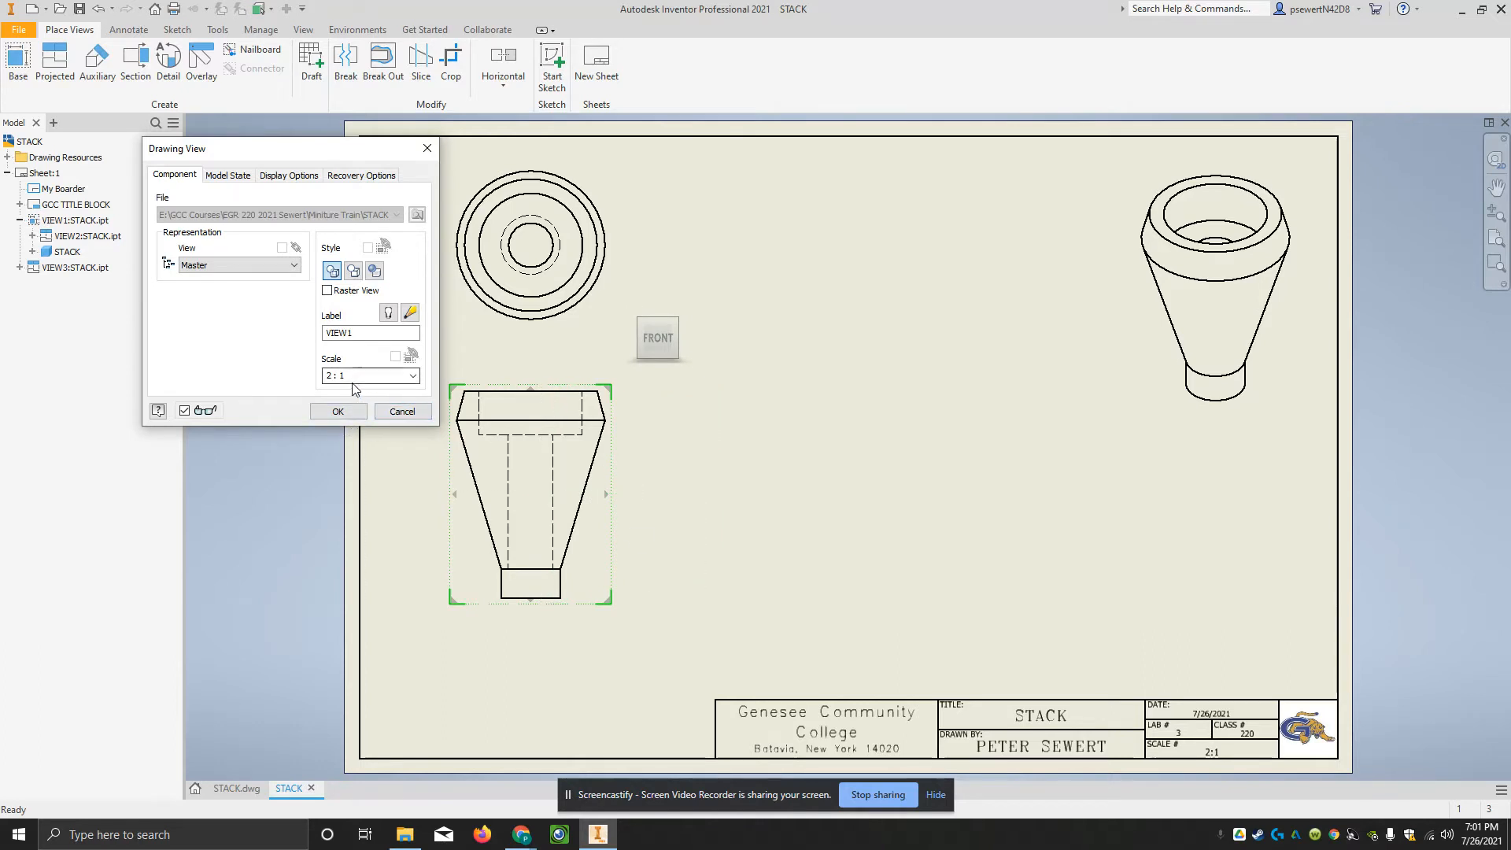
pyautogui.click(412, 375)
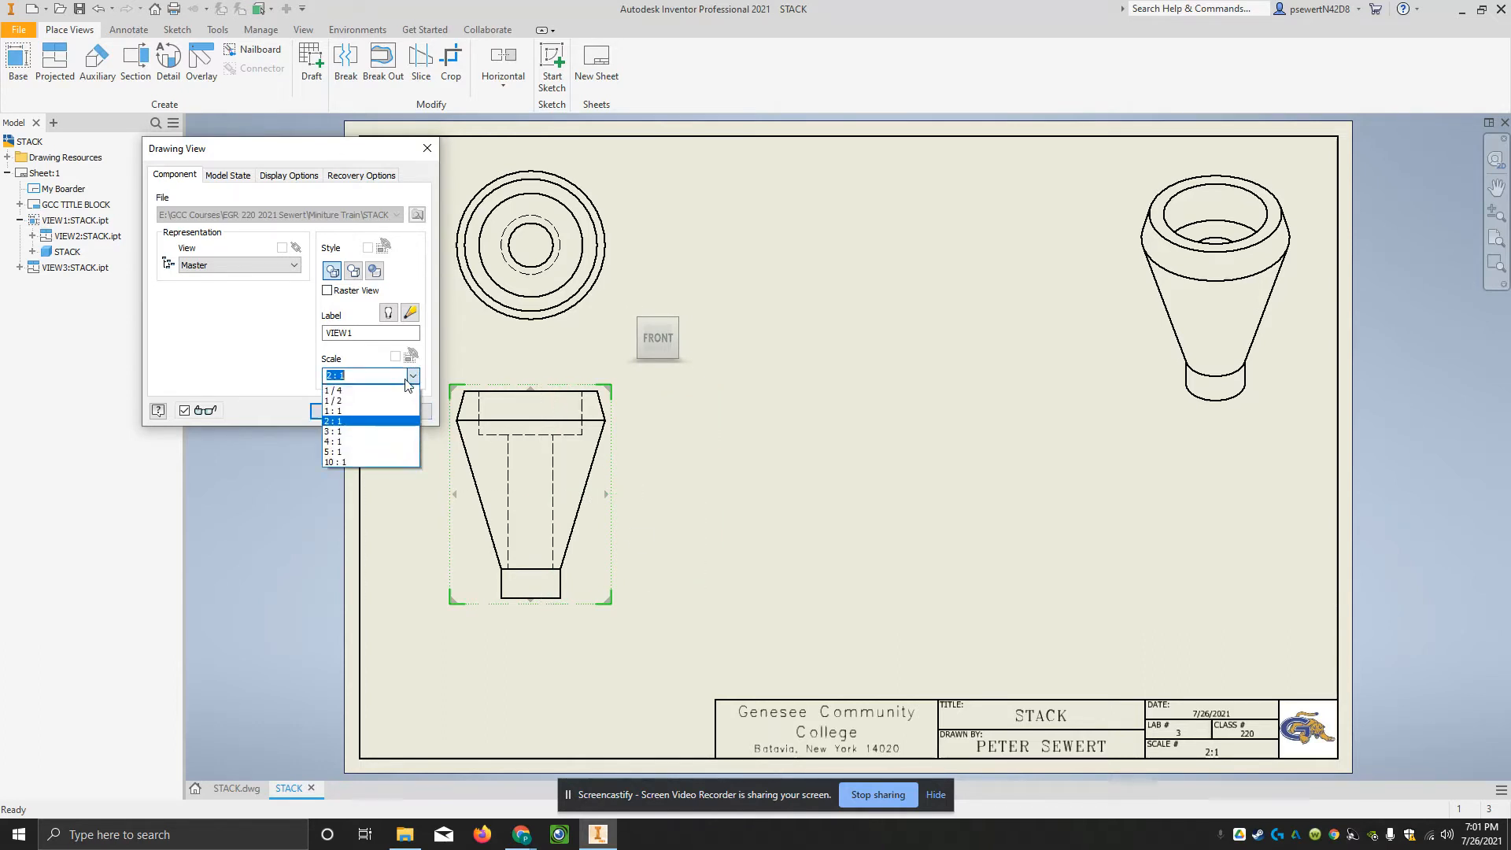
pyautogui.click(351, 432)
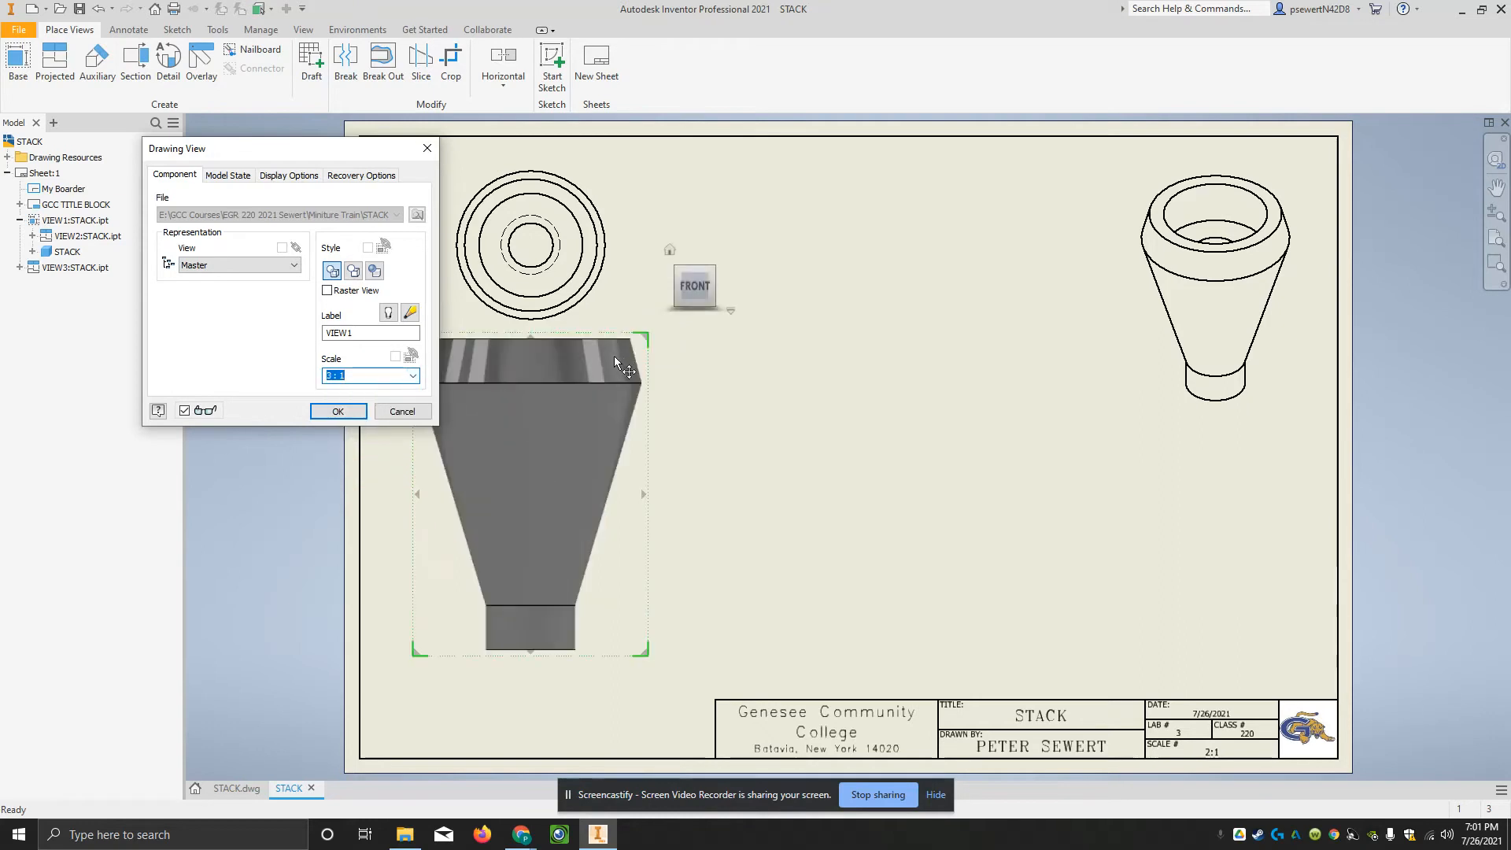
pyautogui.click(336, 412)
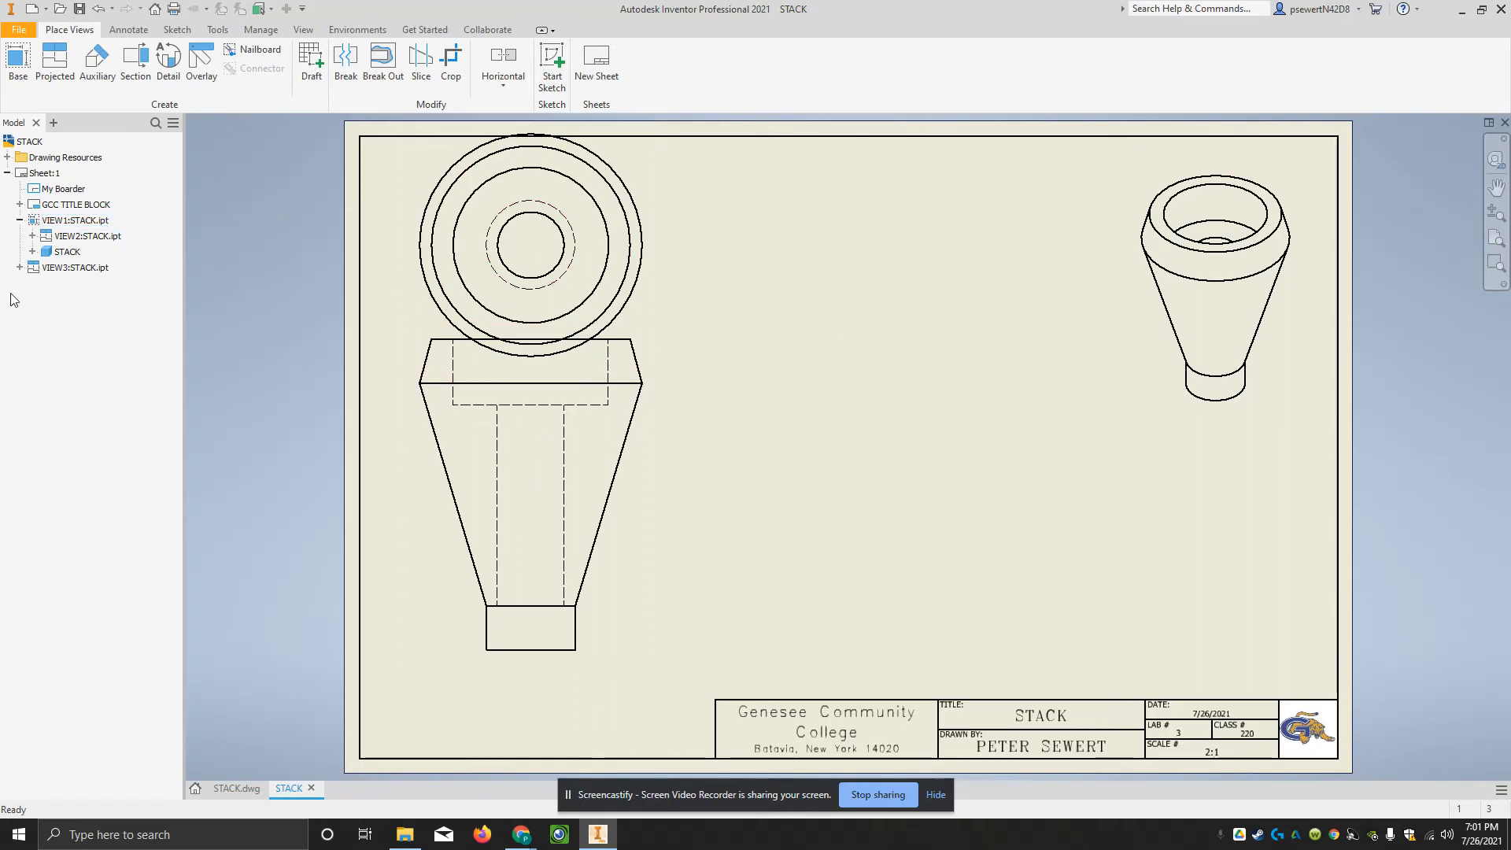
pyautogui.click(92, 16)
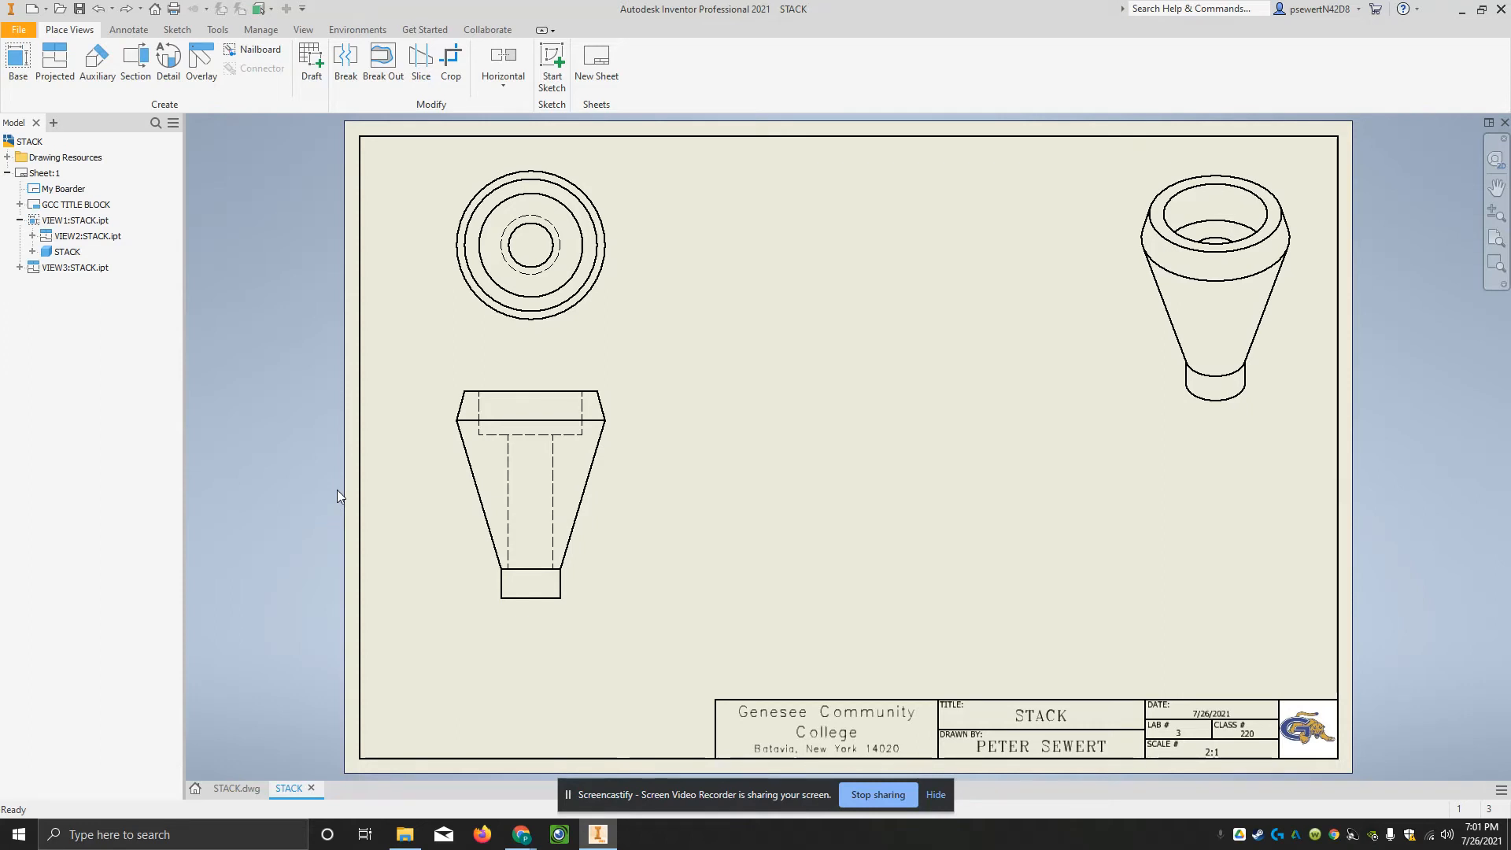
# Step: Examine the cutting line and section A-A in the finished STACK.dwg drawing, and return to the new drawing
pyautogui.click(217, 788)
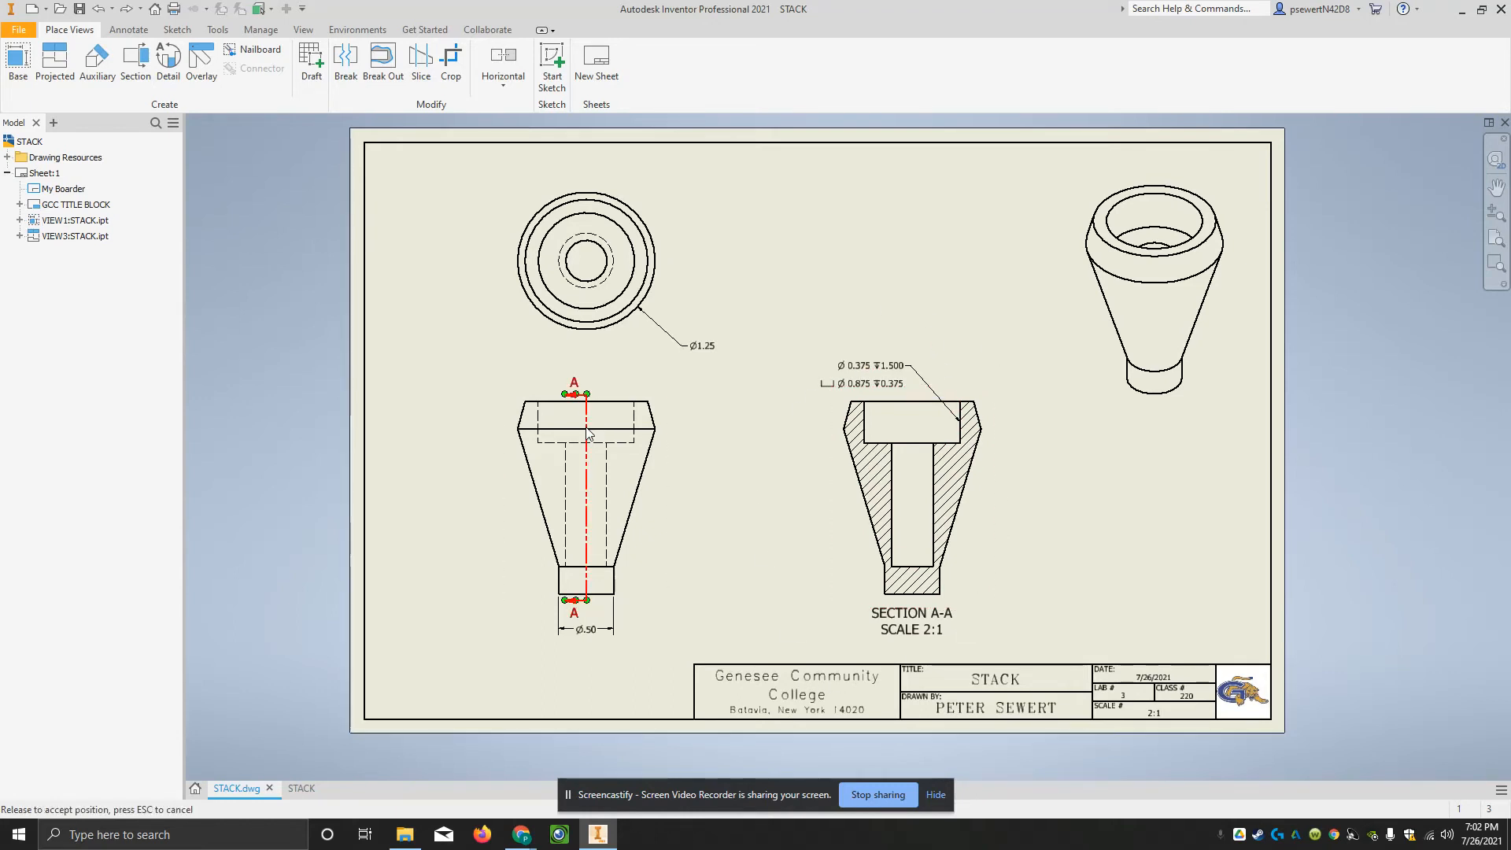
pyautogui.moveTo(586, 453); pyautogui.dragTo(583, 458)
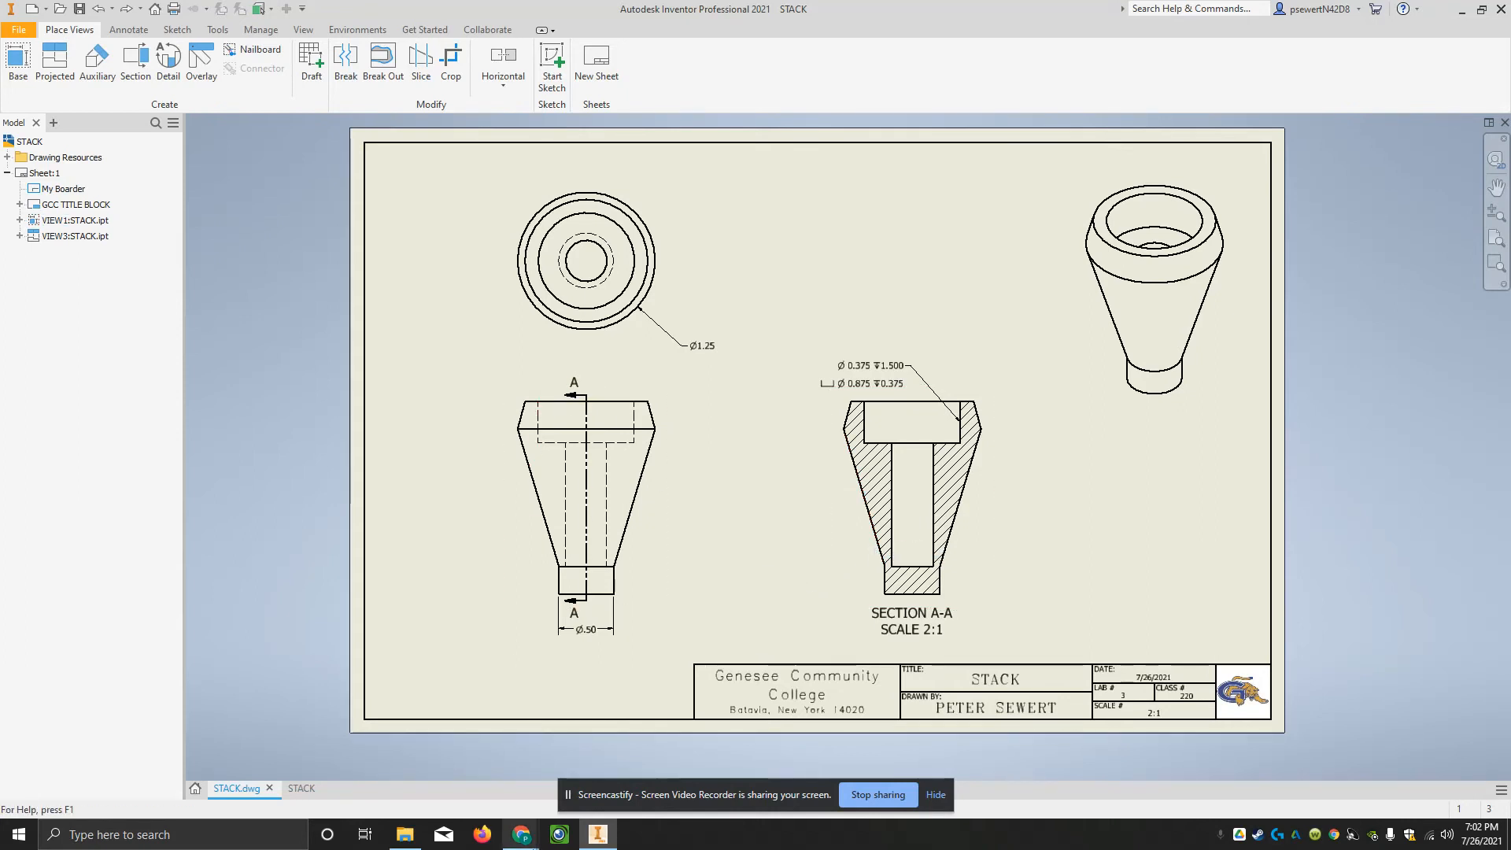
pyautogui.click(299, 795)
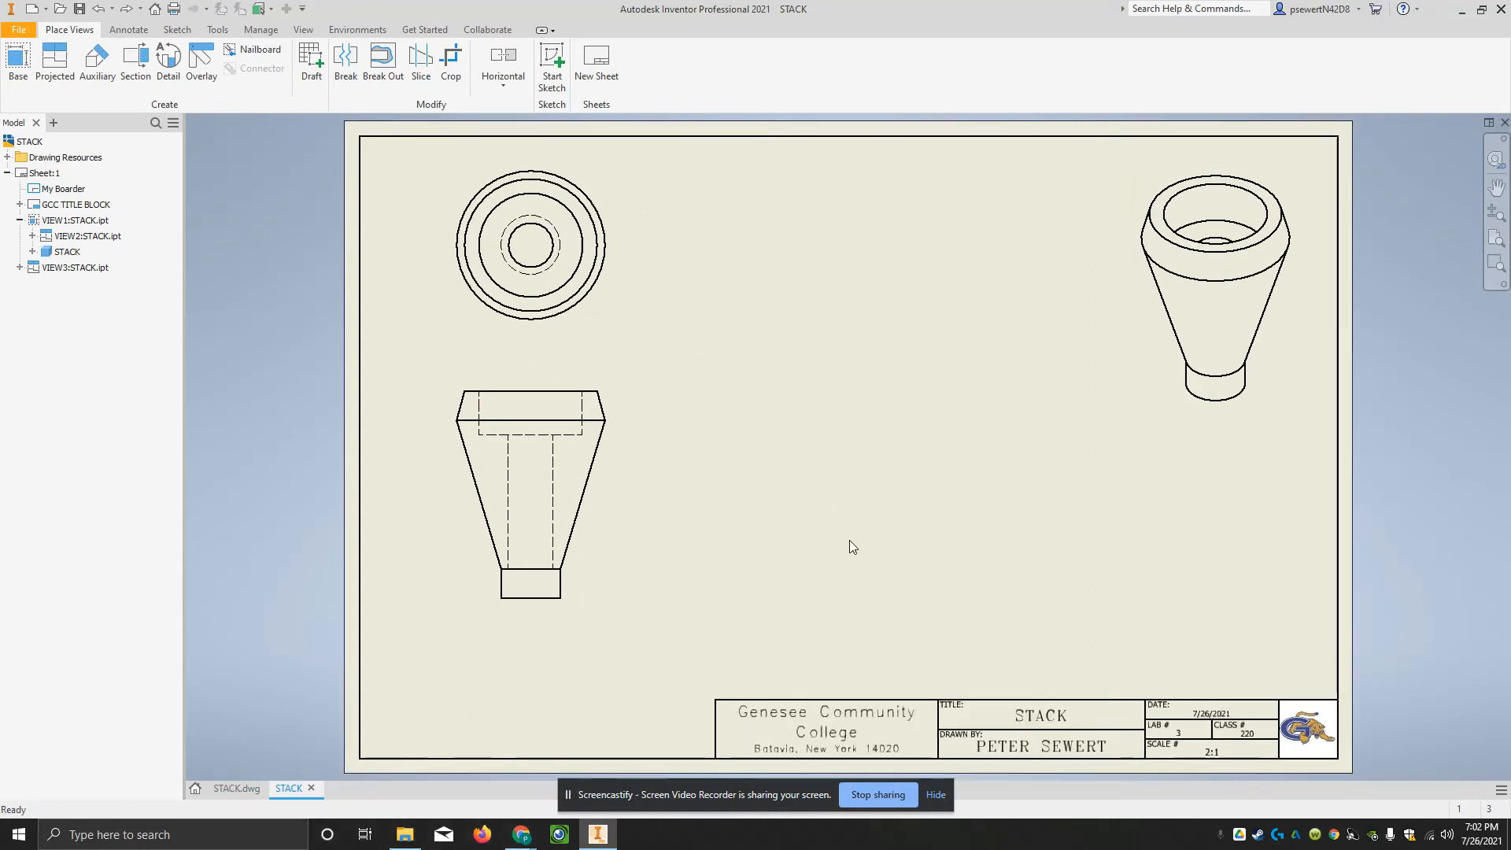
# Step: Create section view A-A at 2:1 from a vertical cutting line through the front view's center, placing it to the right of that view
pyautogui.click(131, 63)
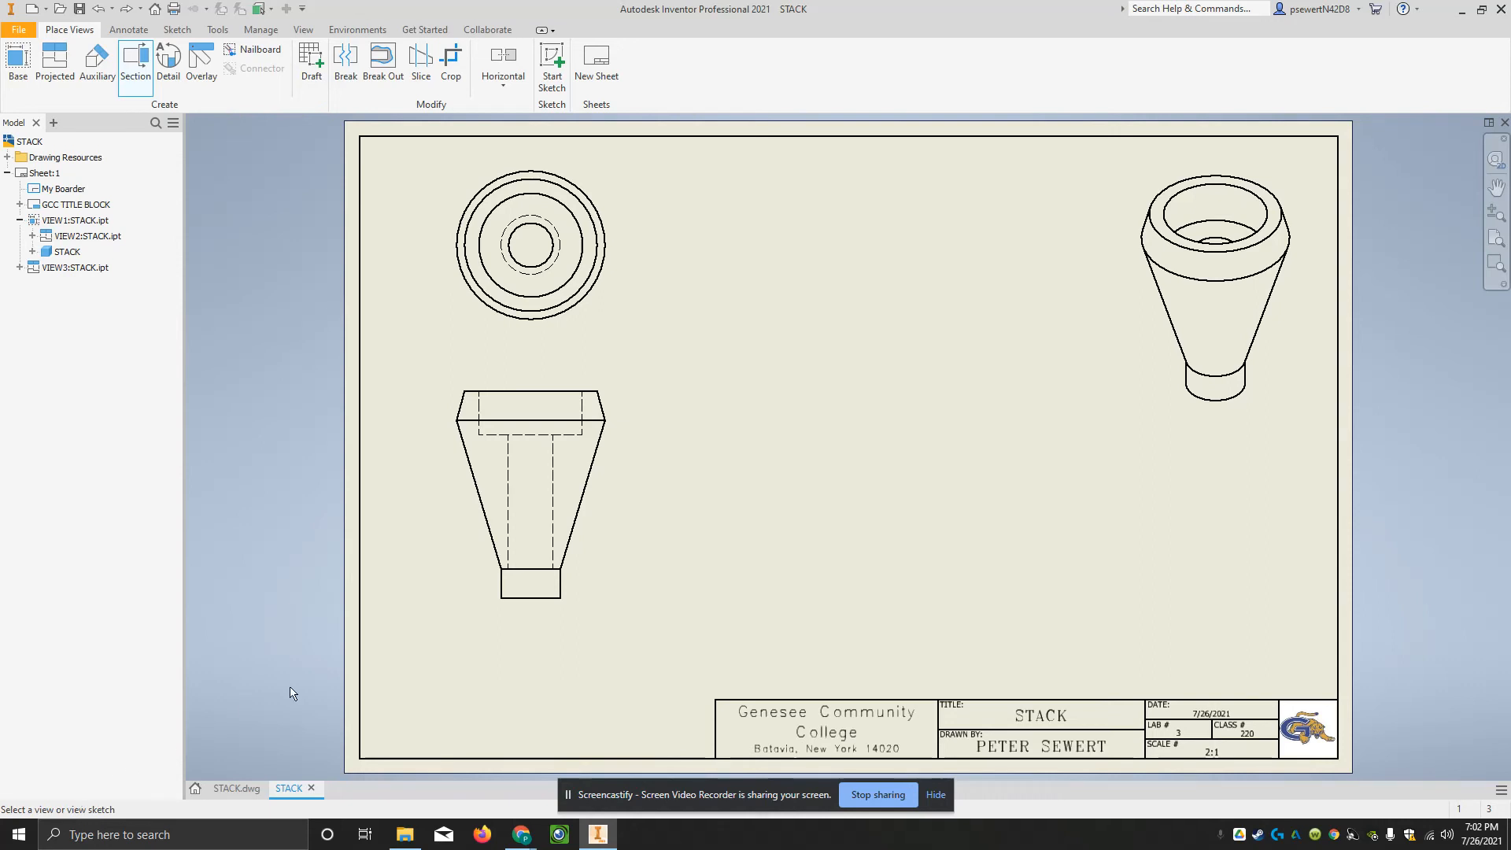
pyautogui.click(594, 570)
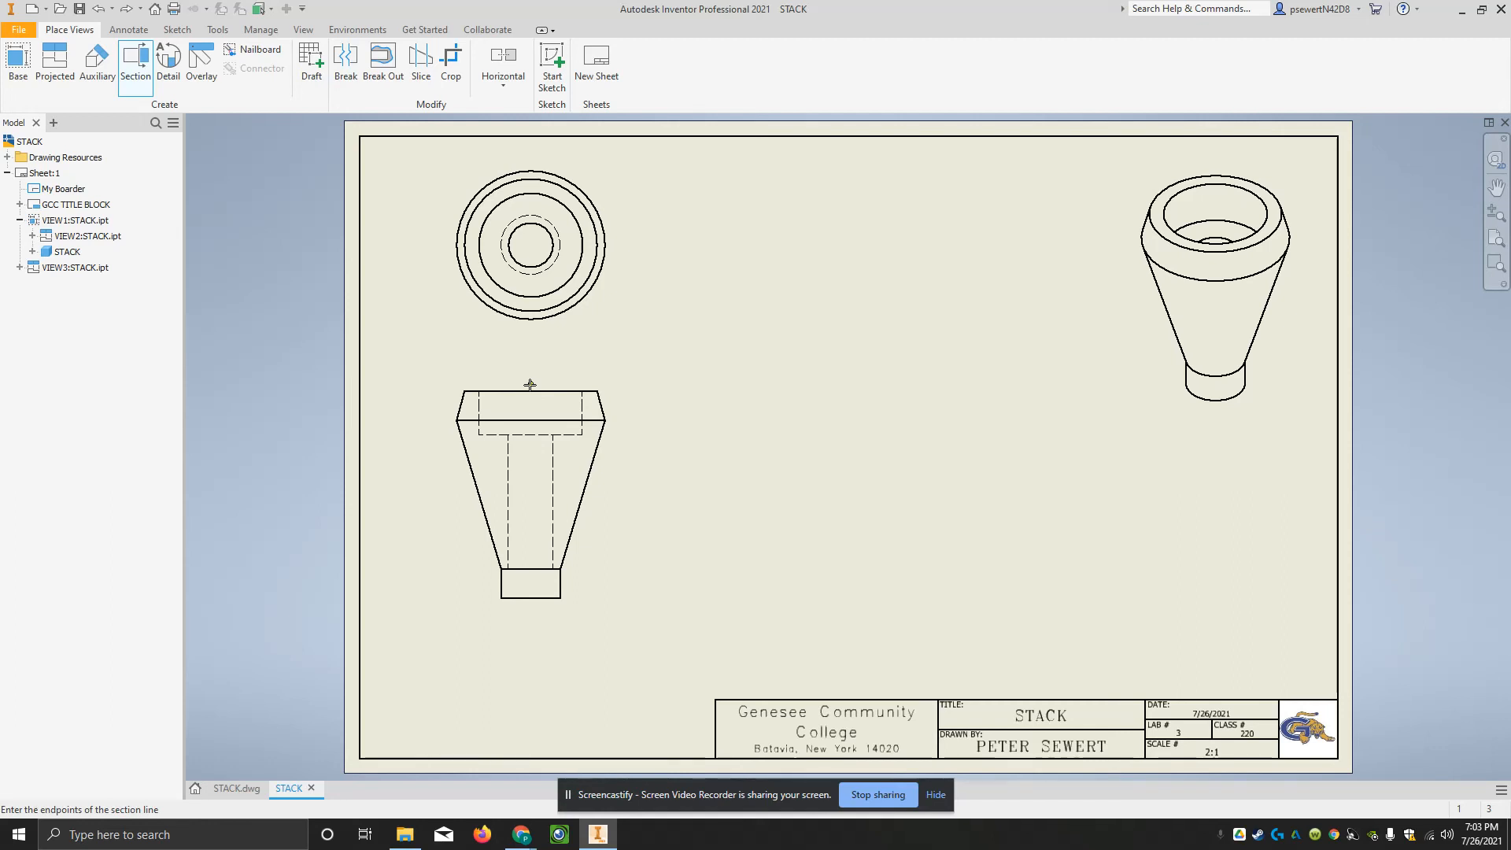
pyautogui.click(529, 385)
pyautogui.click(530, 607)
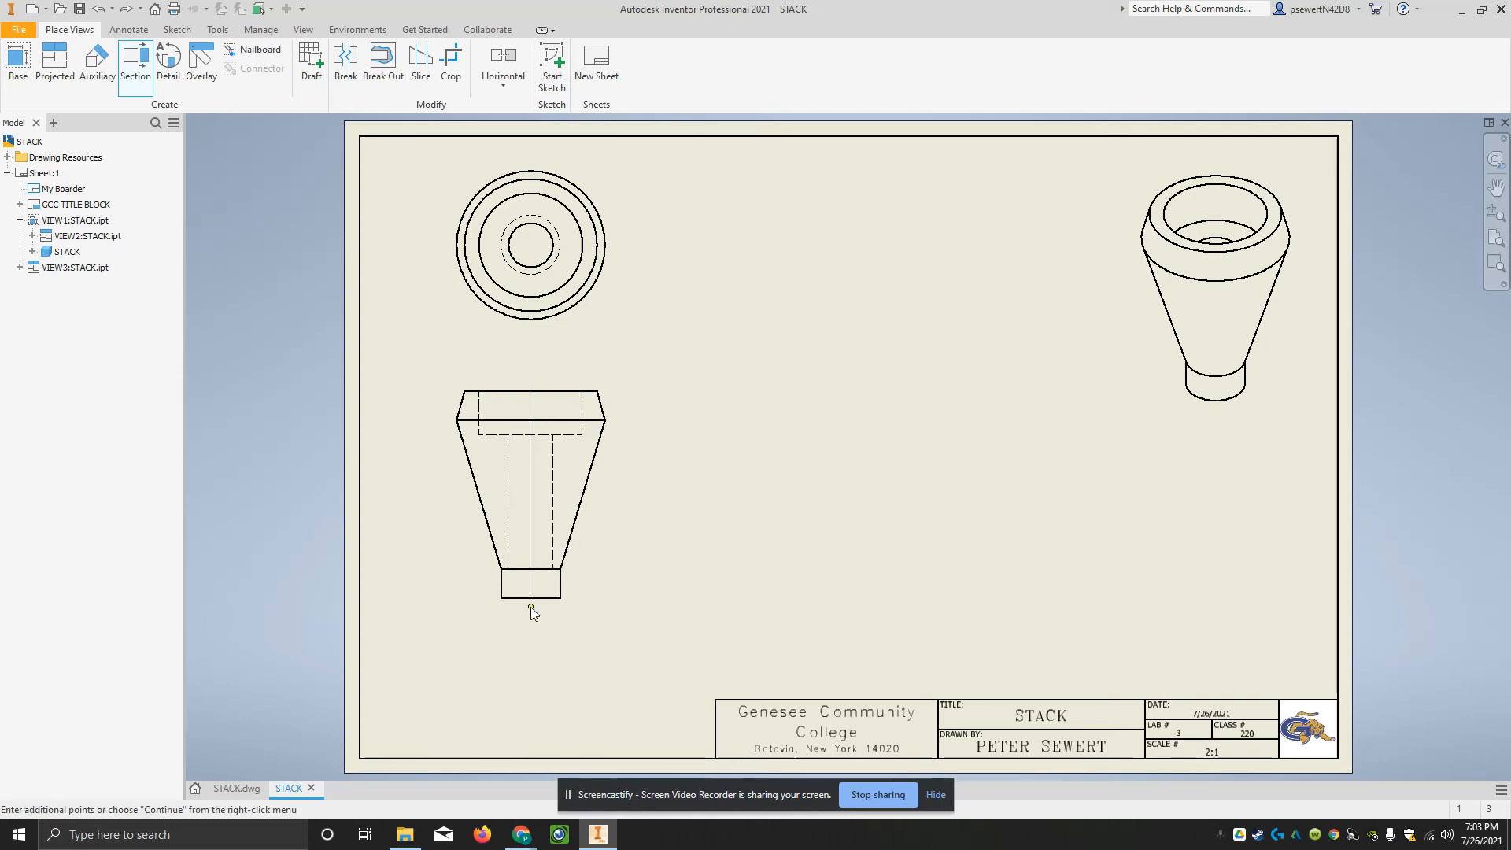
pyautogui.rightClick(651, 609)
pyautogui.click(706, 608)
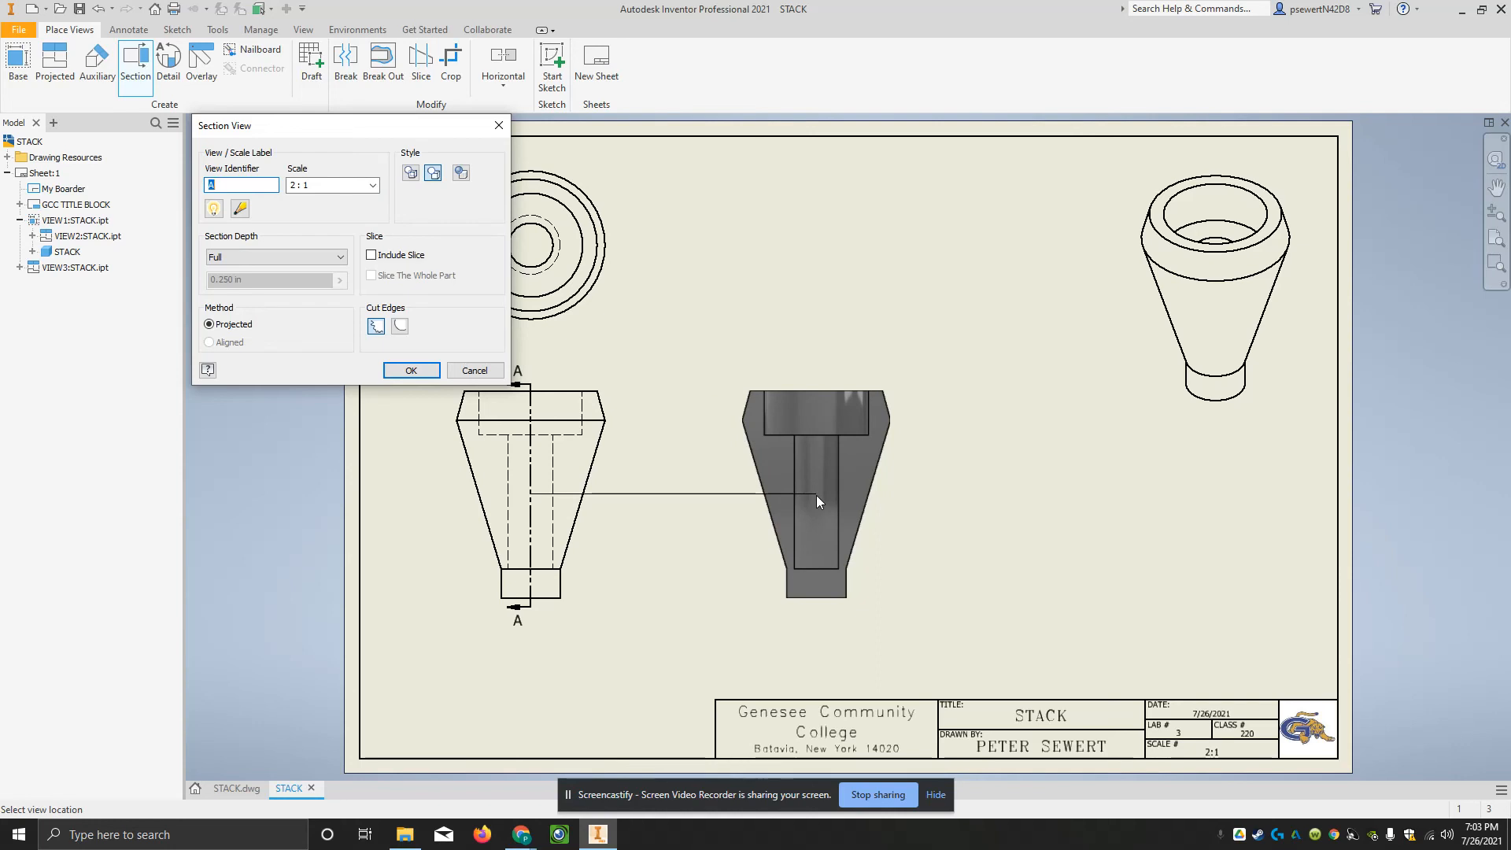
pyautogui.click(815, 494)
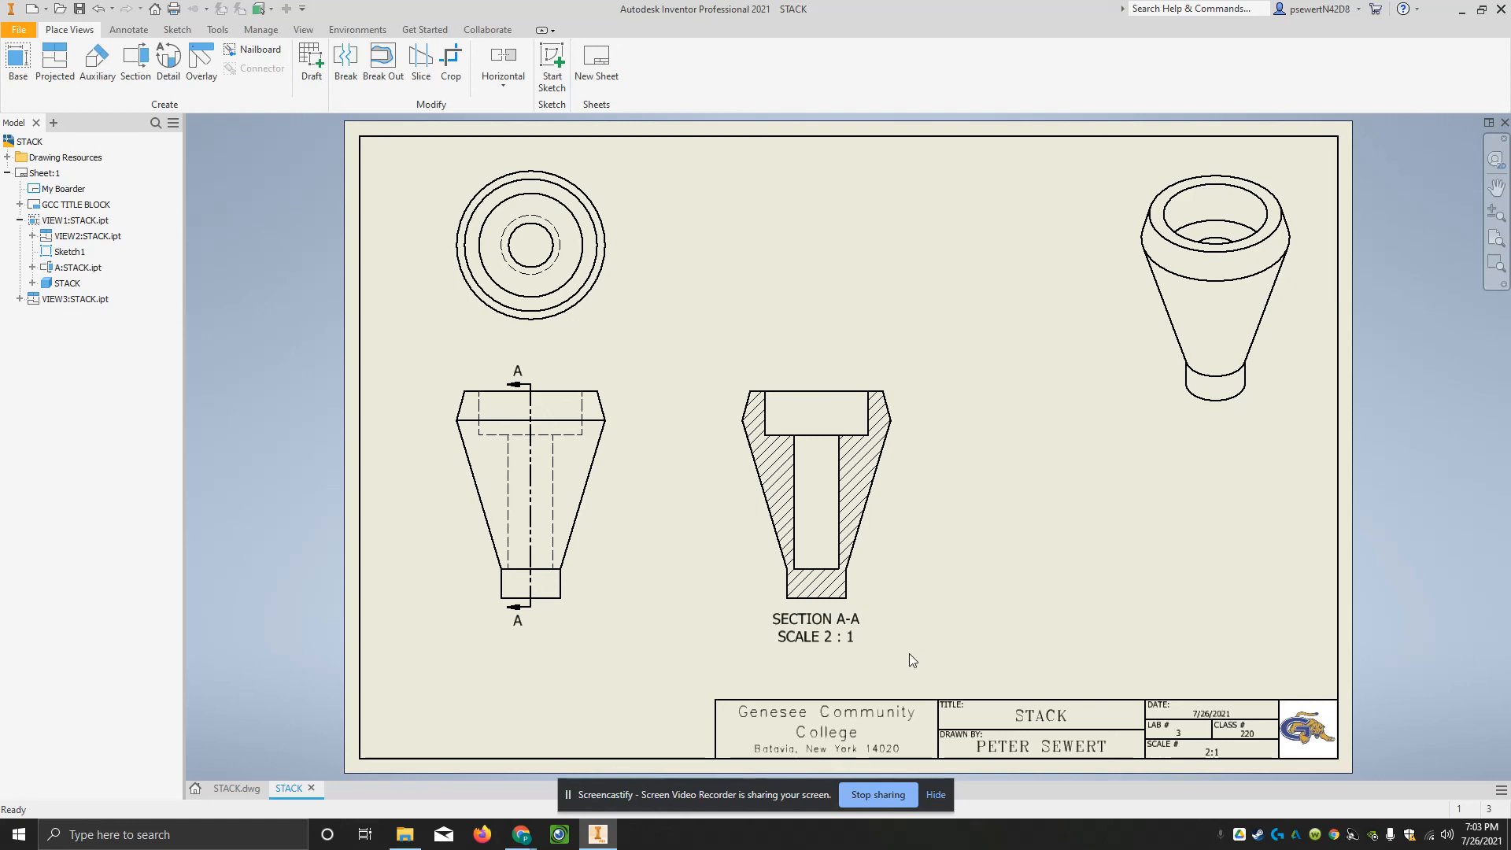
# Step: Examine the dimensions and section view in the finished STACK.dwg drawing, and return to the new STACK drawing
pyautogui.click(228, 790)
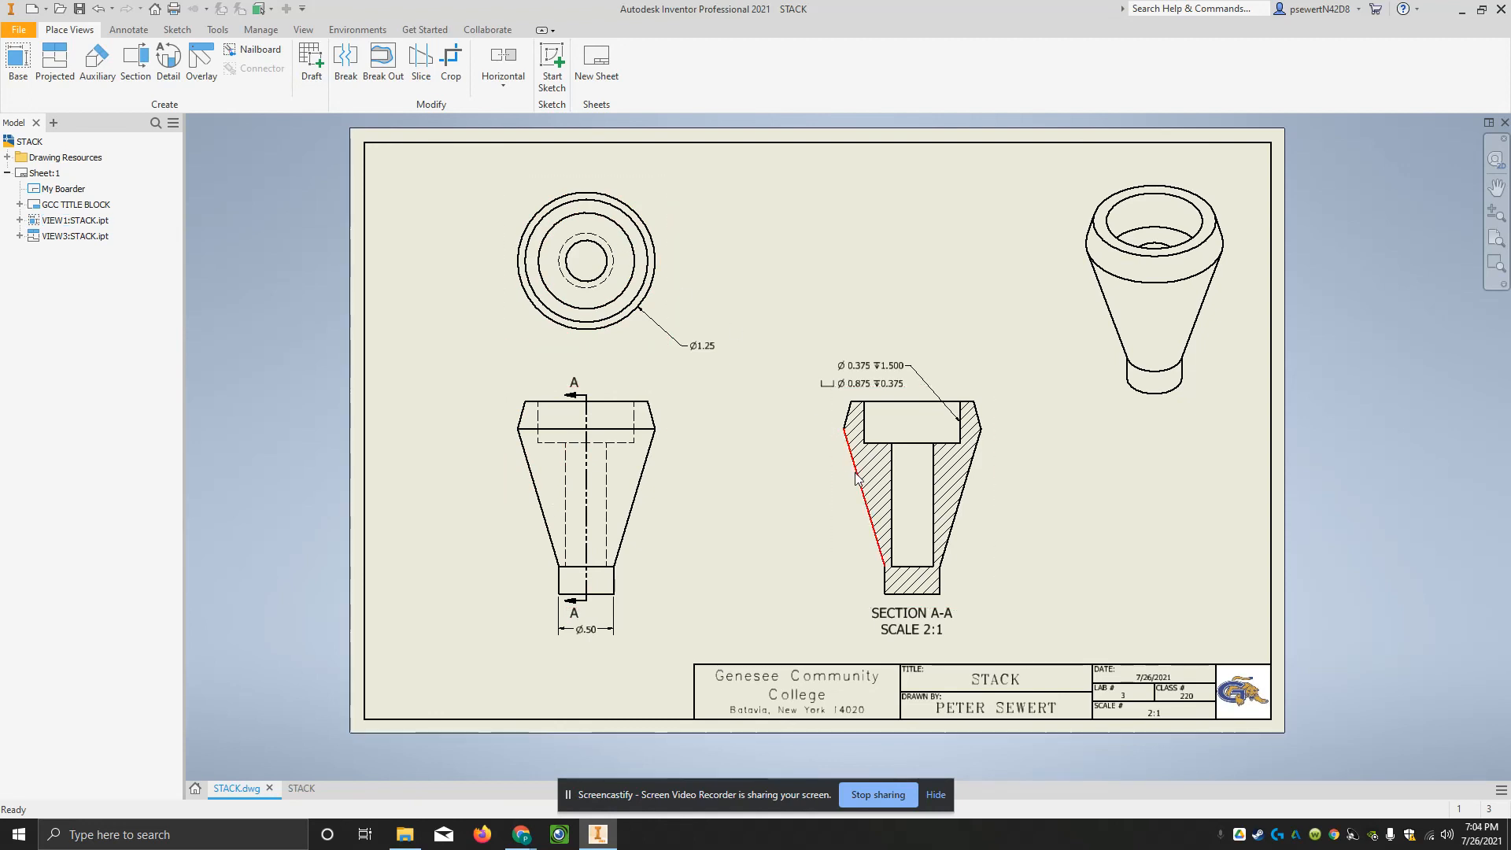
pyautogui.moveTo(882, 504)
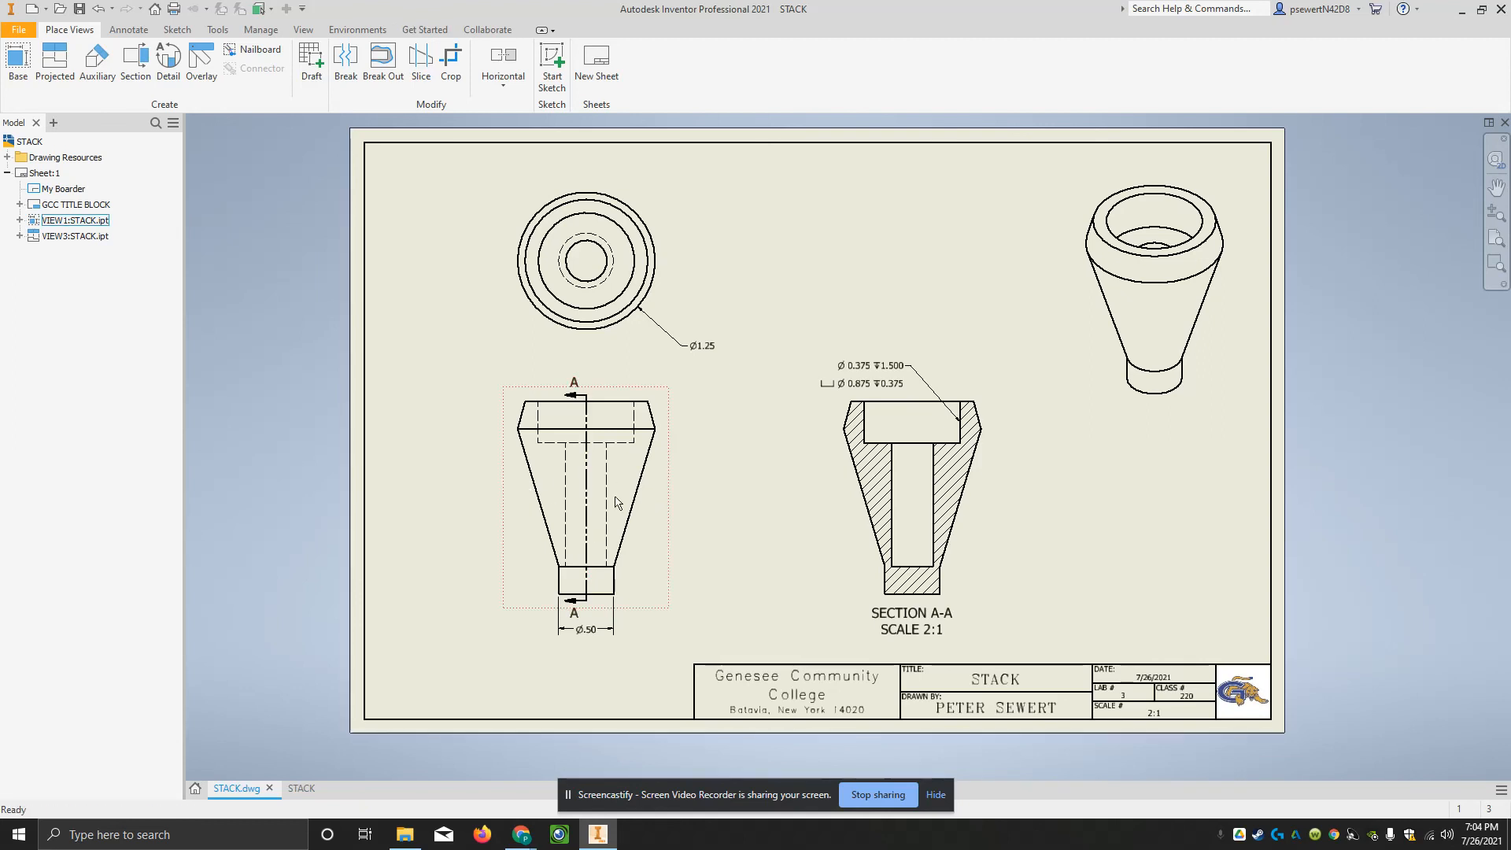
pyautogui.click(300, 789)
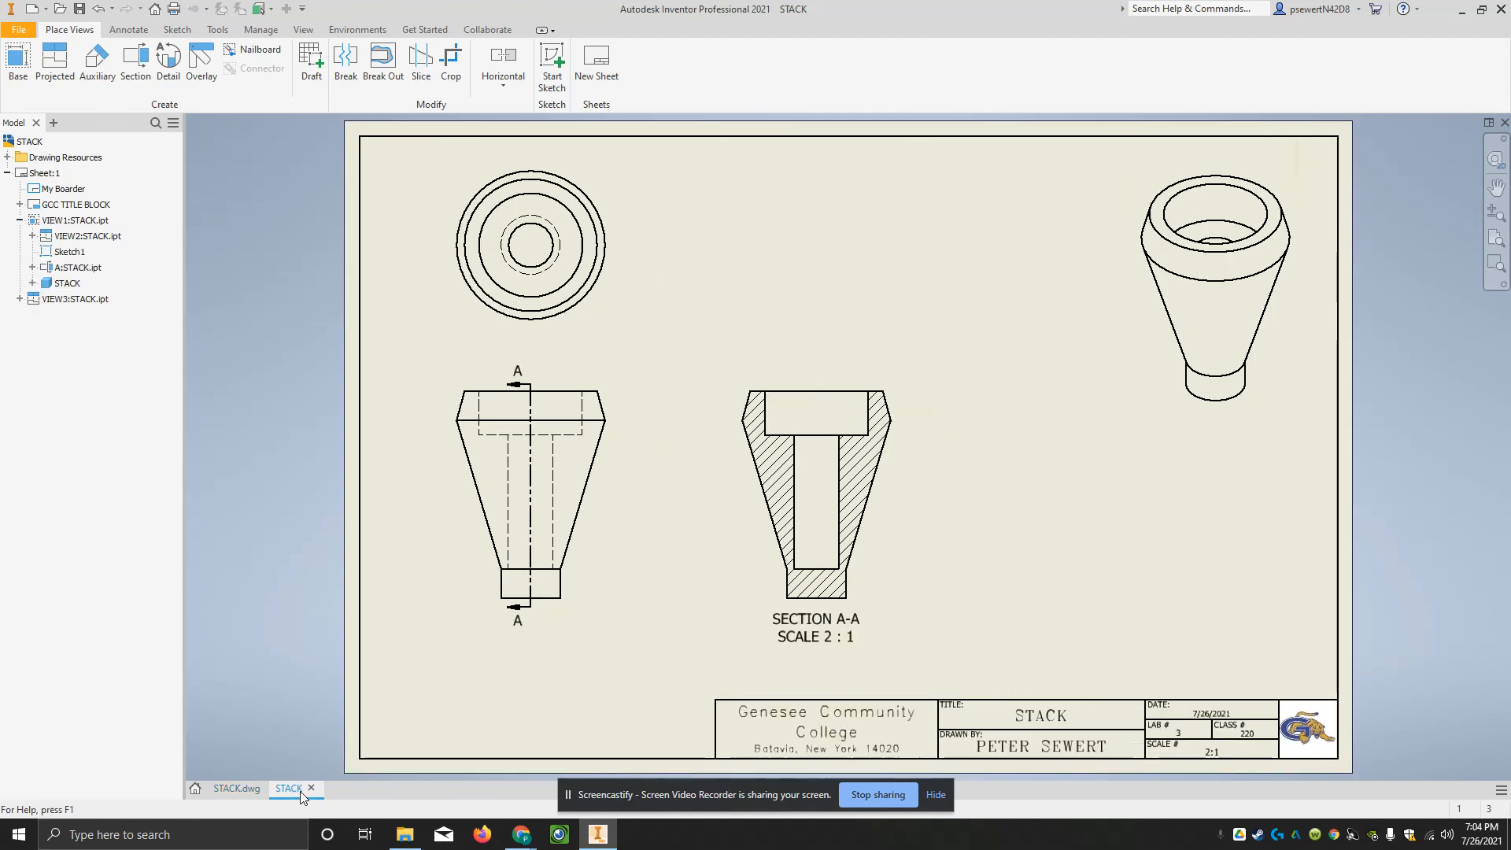